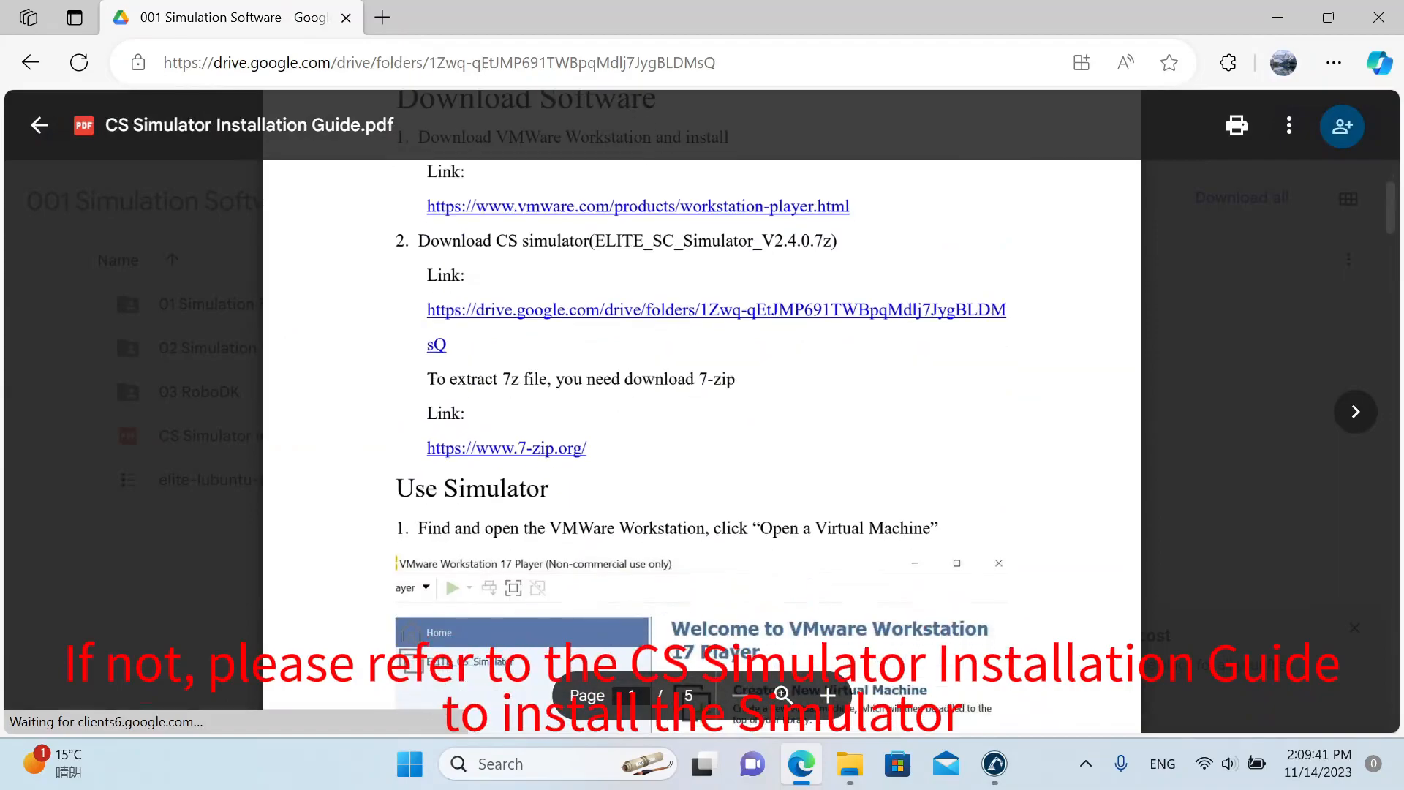
Read through the CS Simulator Installation Guide to its last page, covering software download, virtual machine startup and simulator upgrade, and close it.
scroll(702, 439, down, 4)
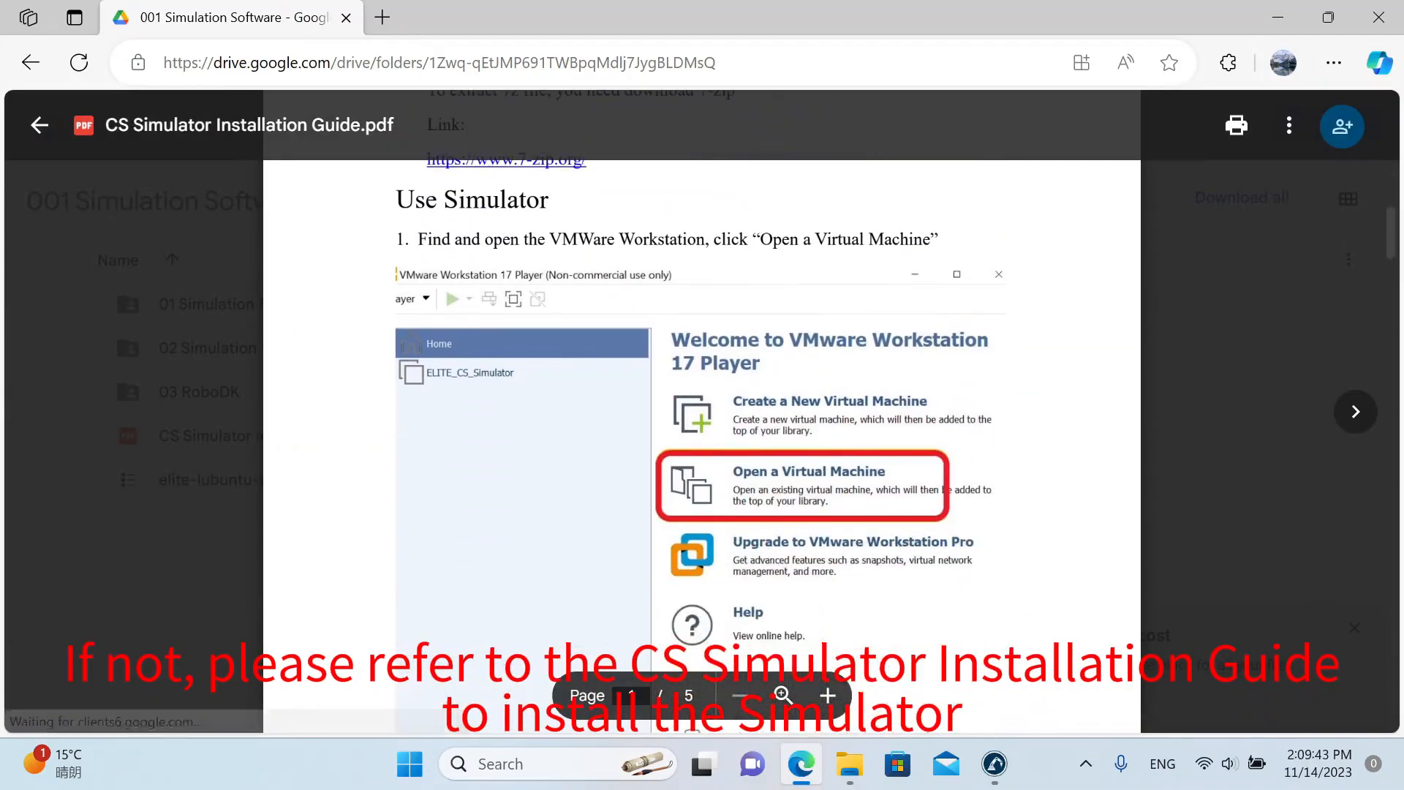
scroll(702, 439, down, 5)
scroll(702, 439, down, 6)
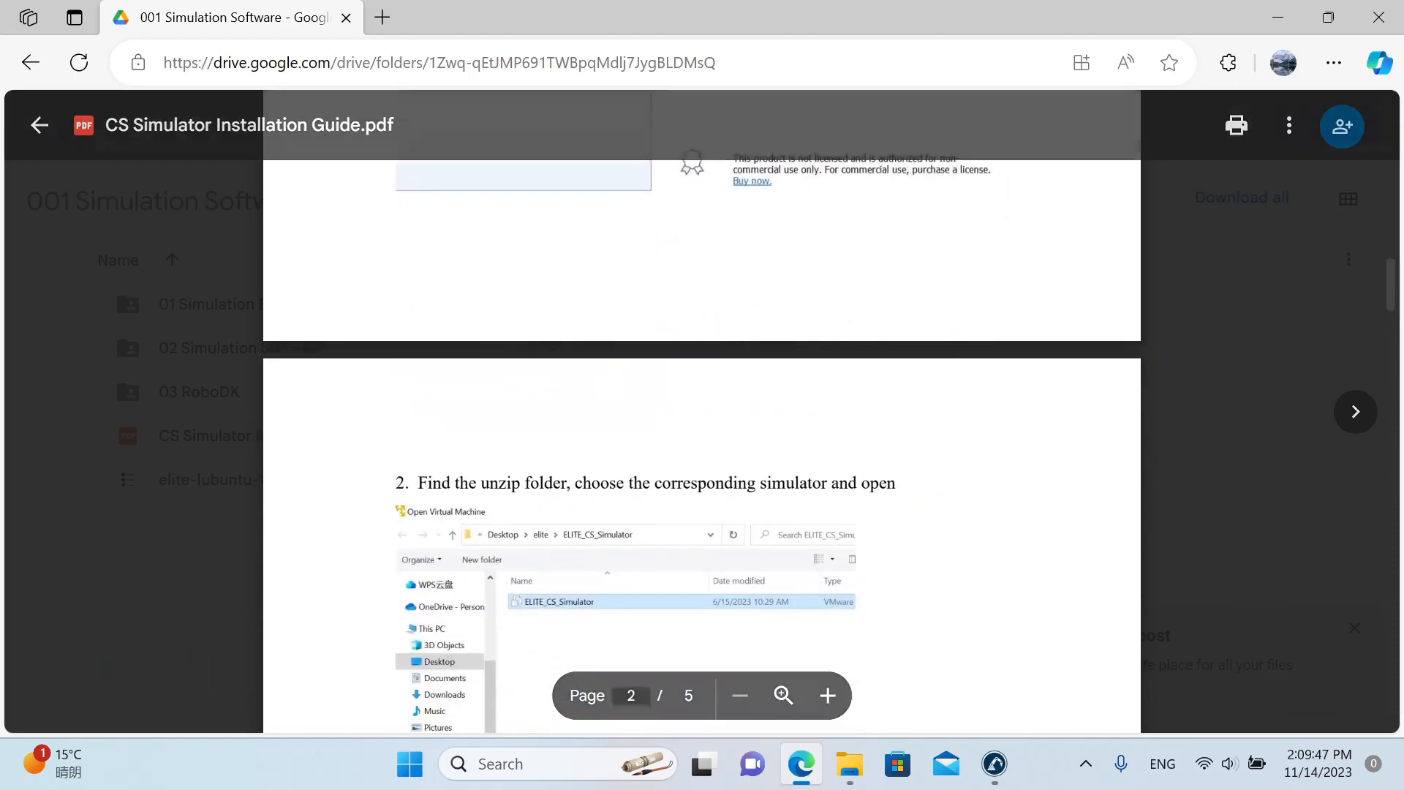
scroll(702, 439, down, 6)
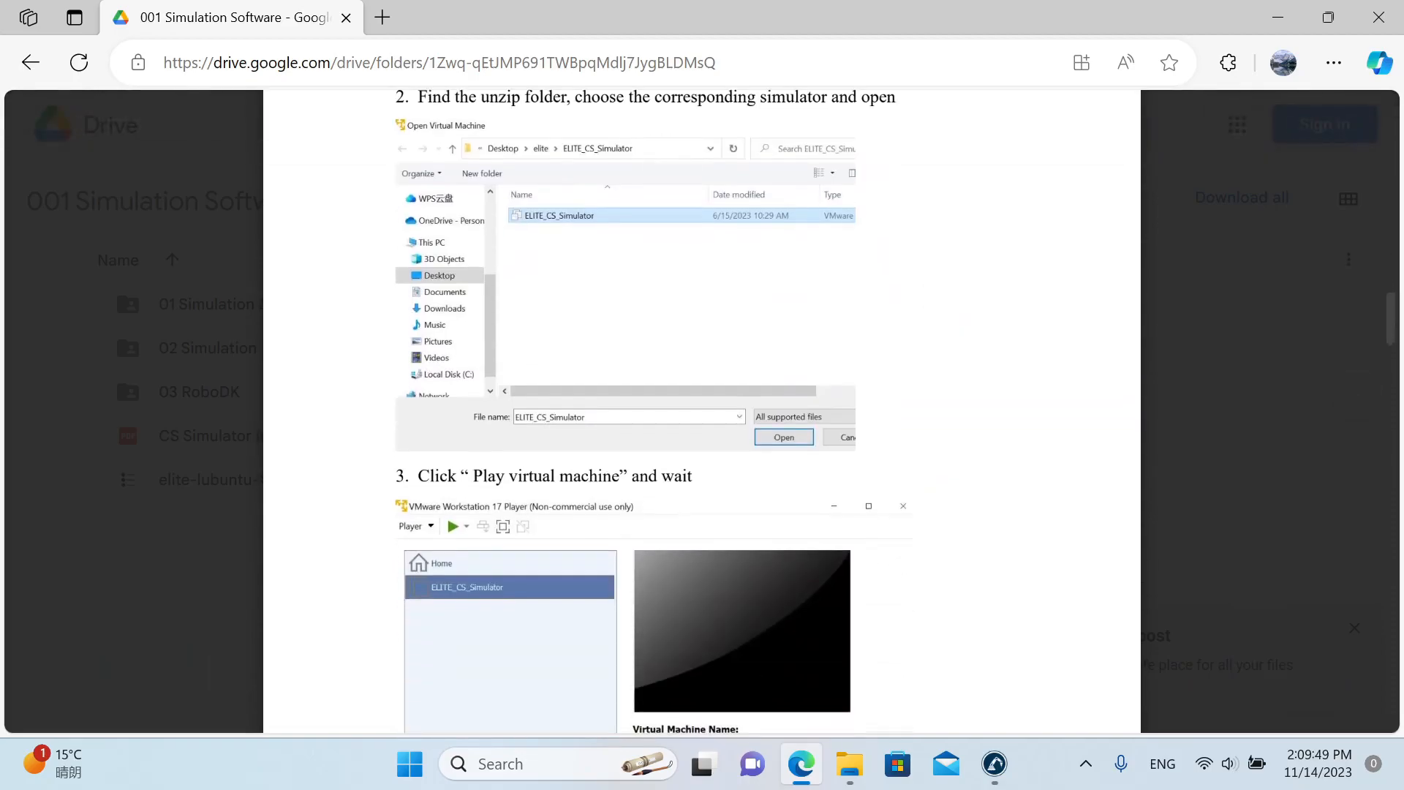
scroll(702, 439, down, 9)
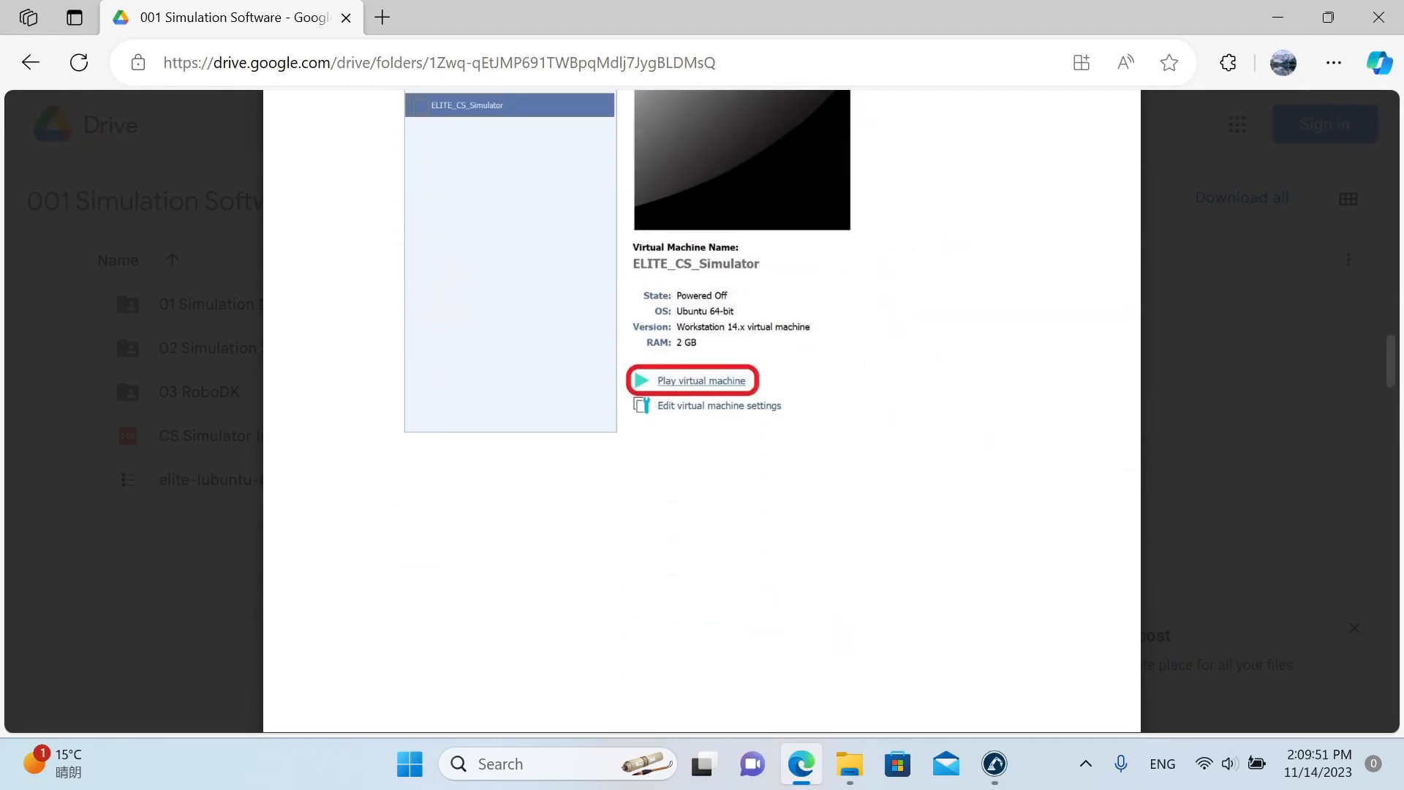
scroll(702, 439, down, 4)
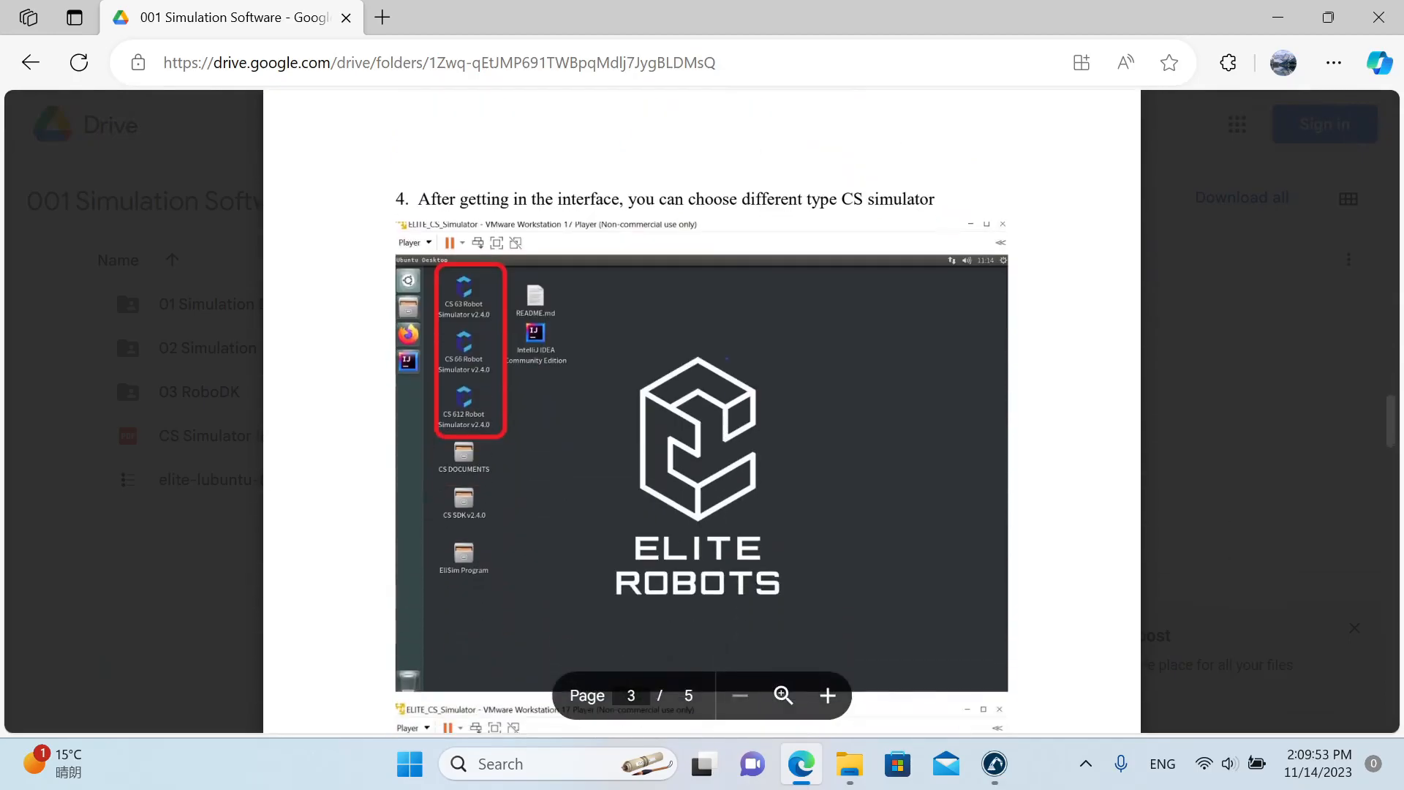
scroll(702, 439, down, 7)
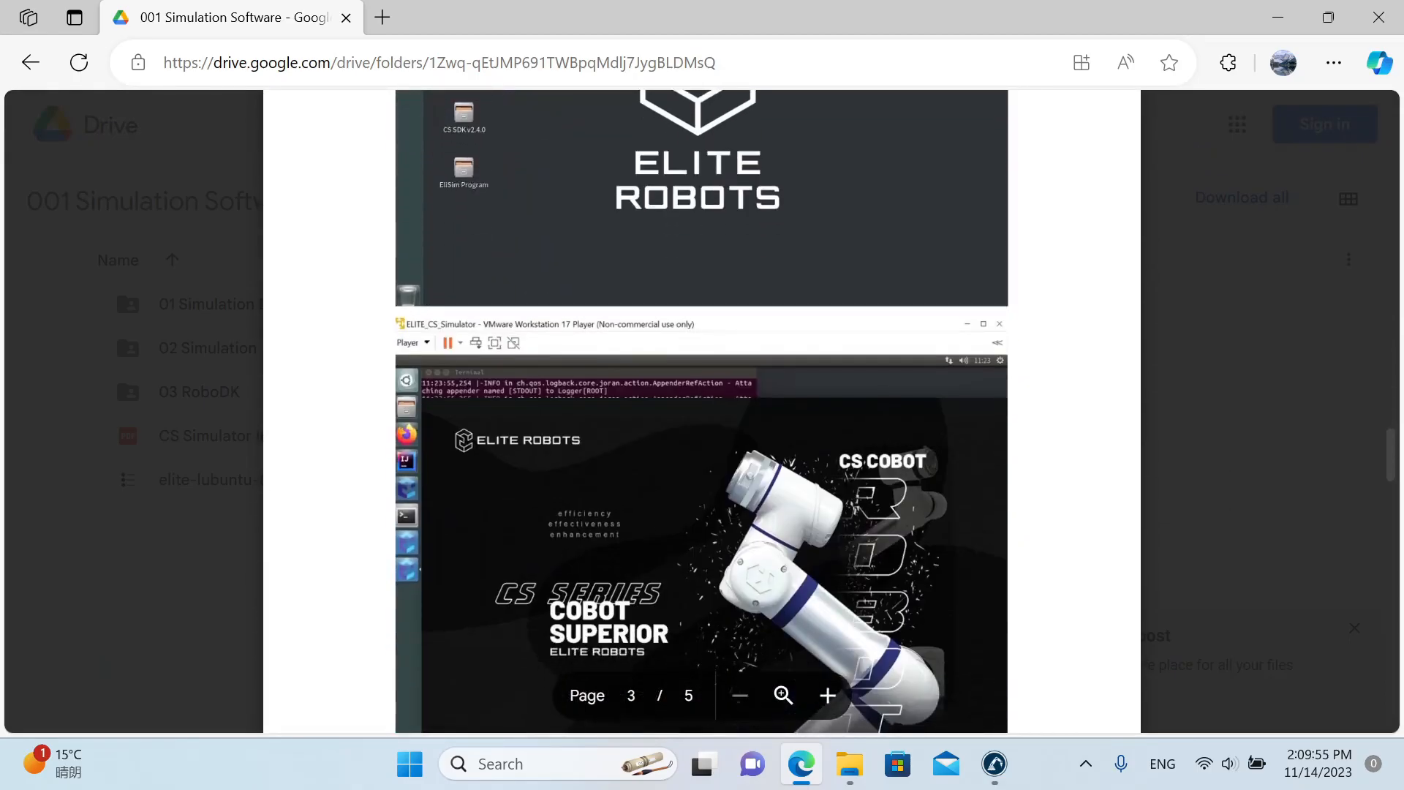
scroll(126, 370, down, 6)
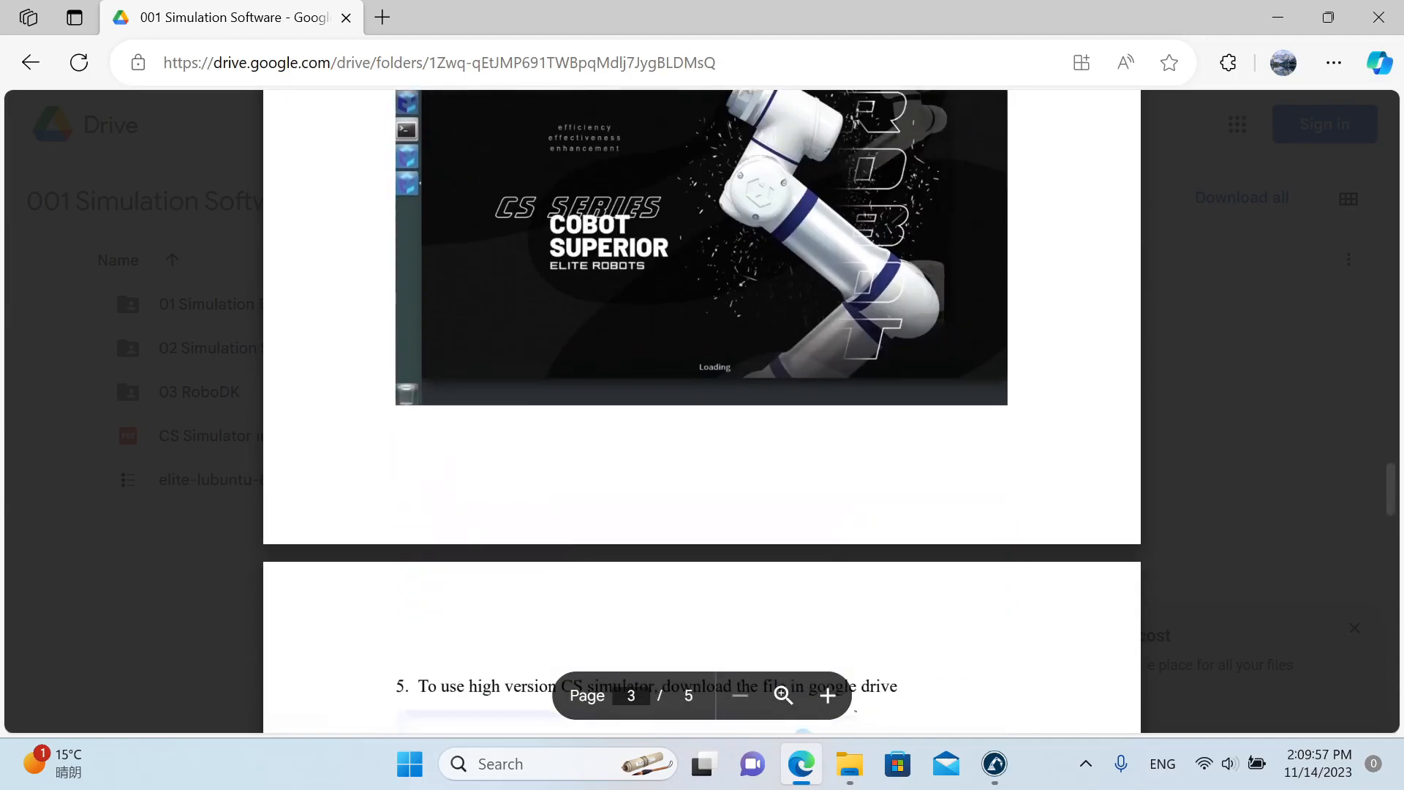
scroll(125, 370, down, 7)
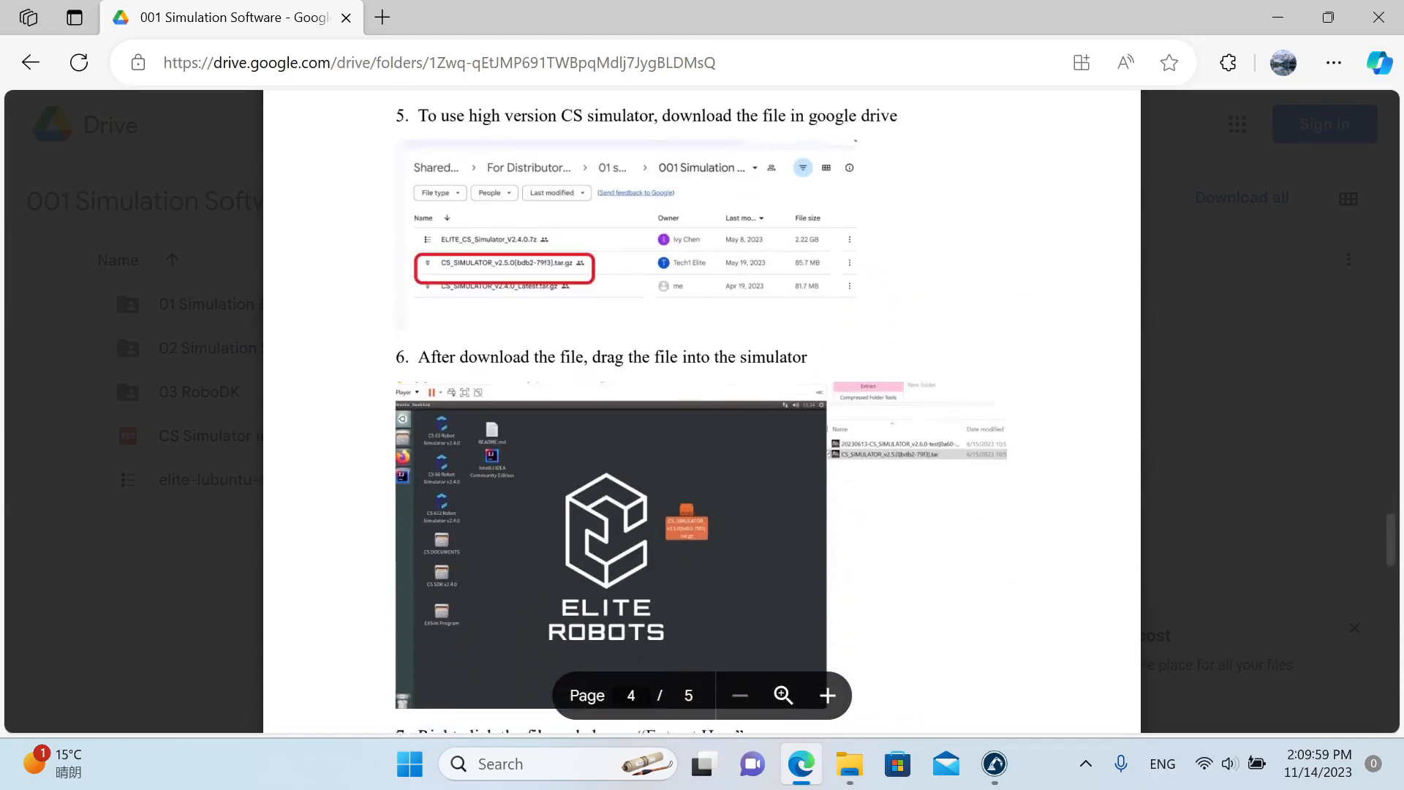
scroll(126, 370, down, 3)
scroll(126, 370, down, 3)
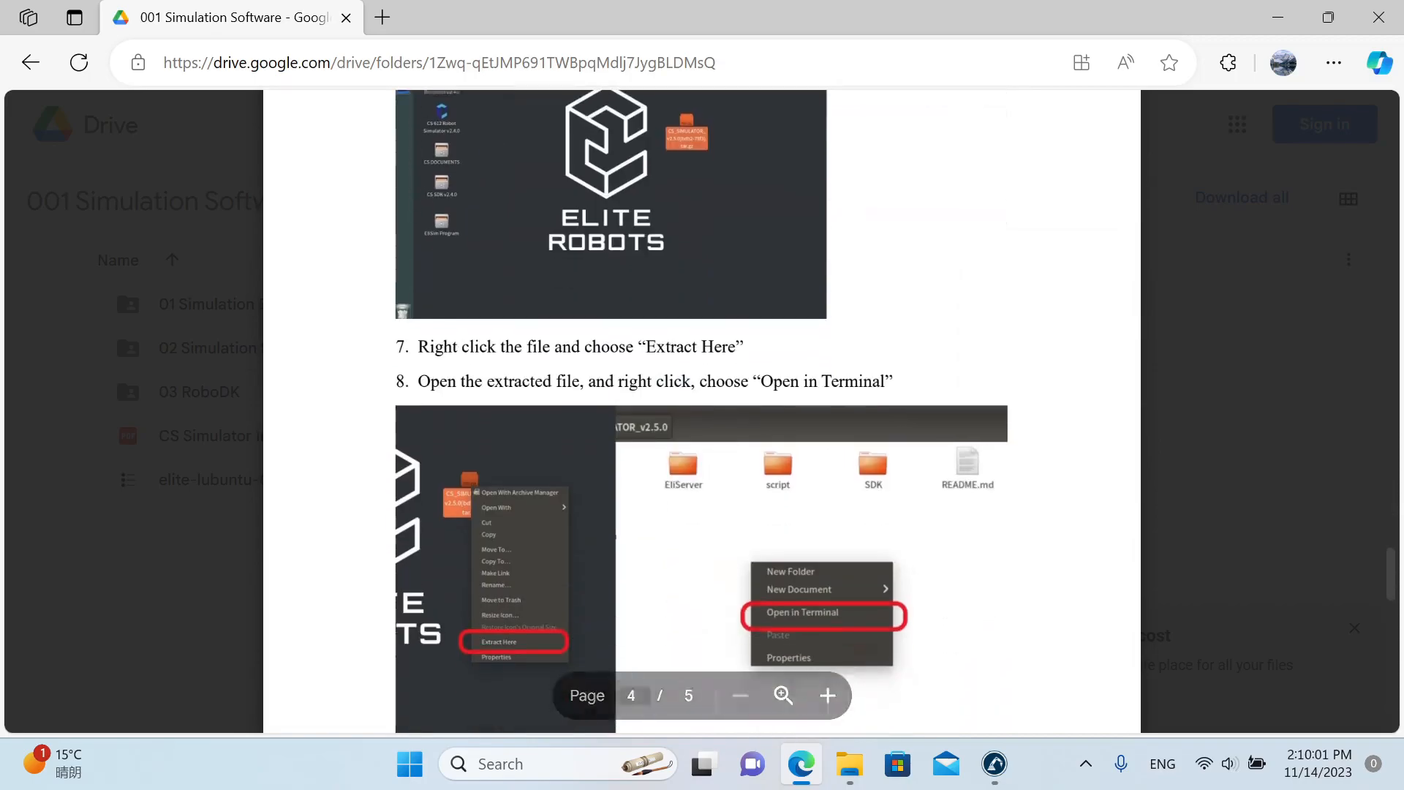
scroll(126, 370, down, 2)
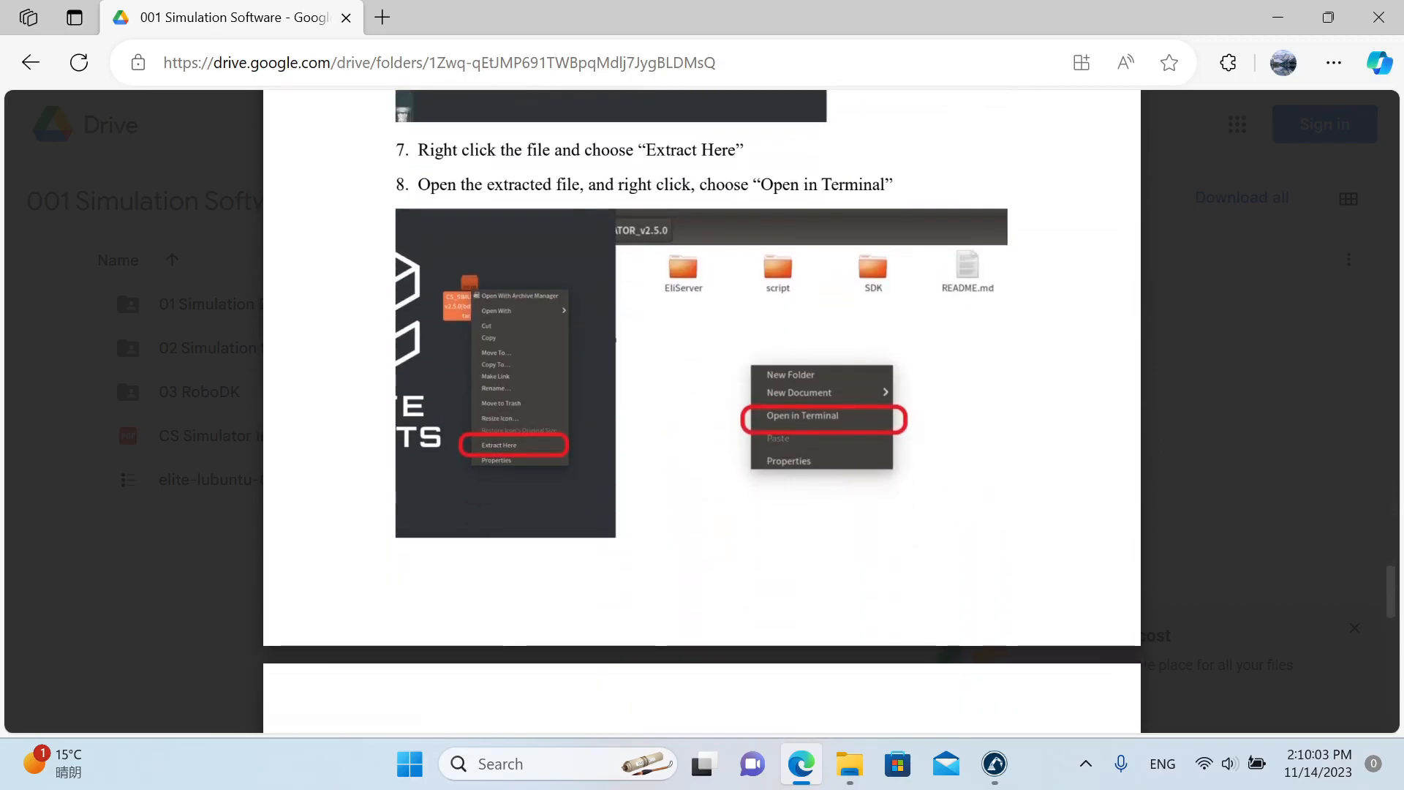
scroll(125, 370, down, 6)
scroll(125, 370, down, 12)
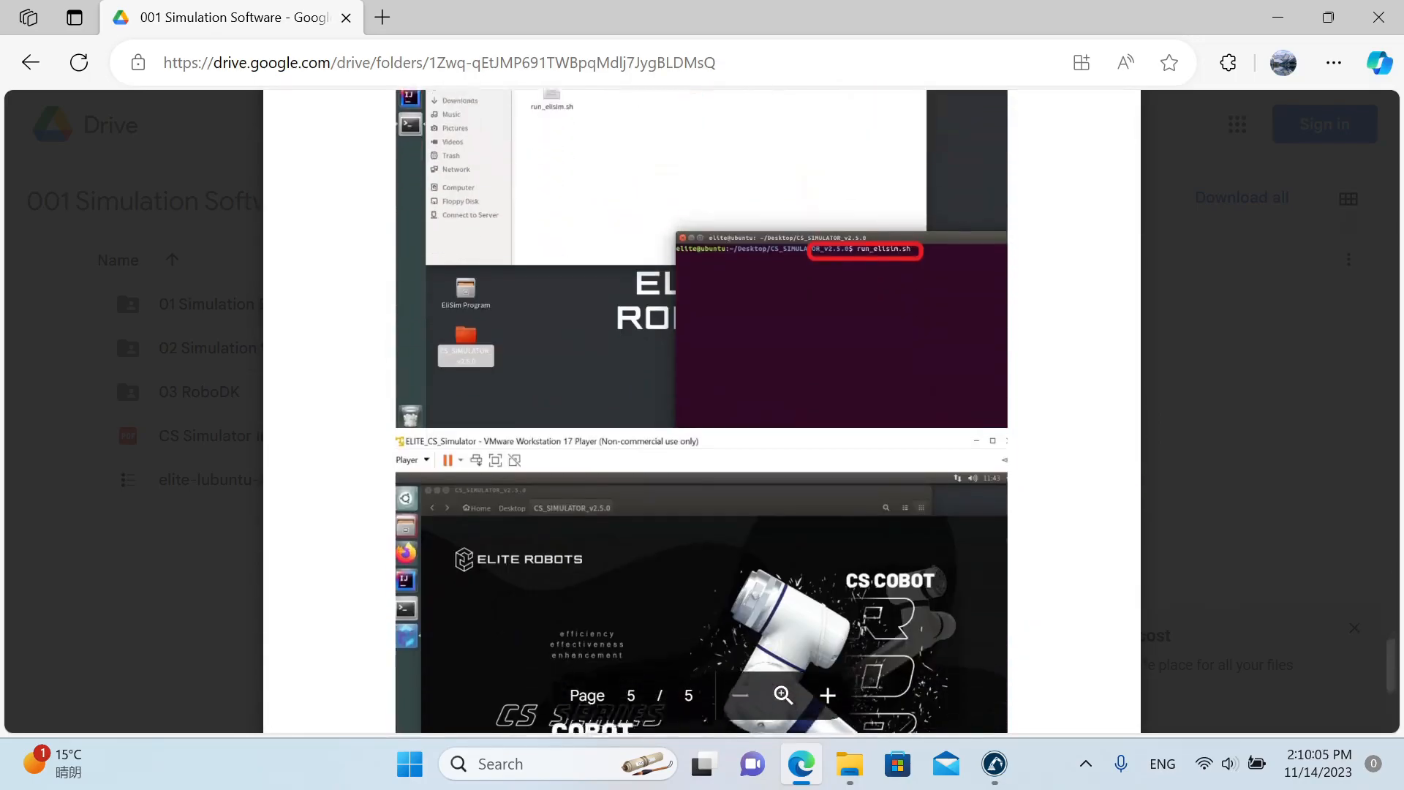
scroll(126, 370, down, 3)
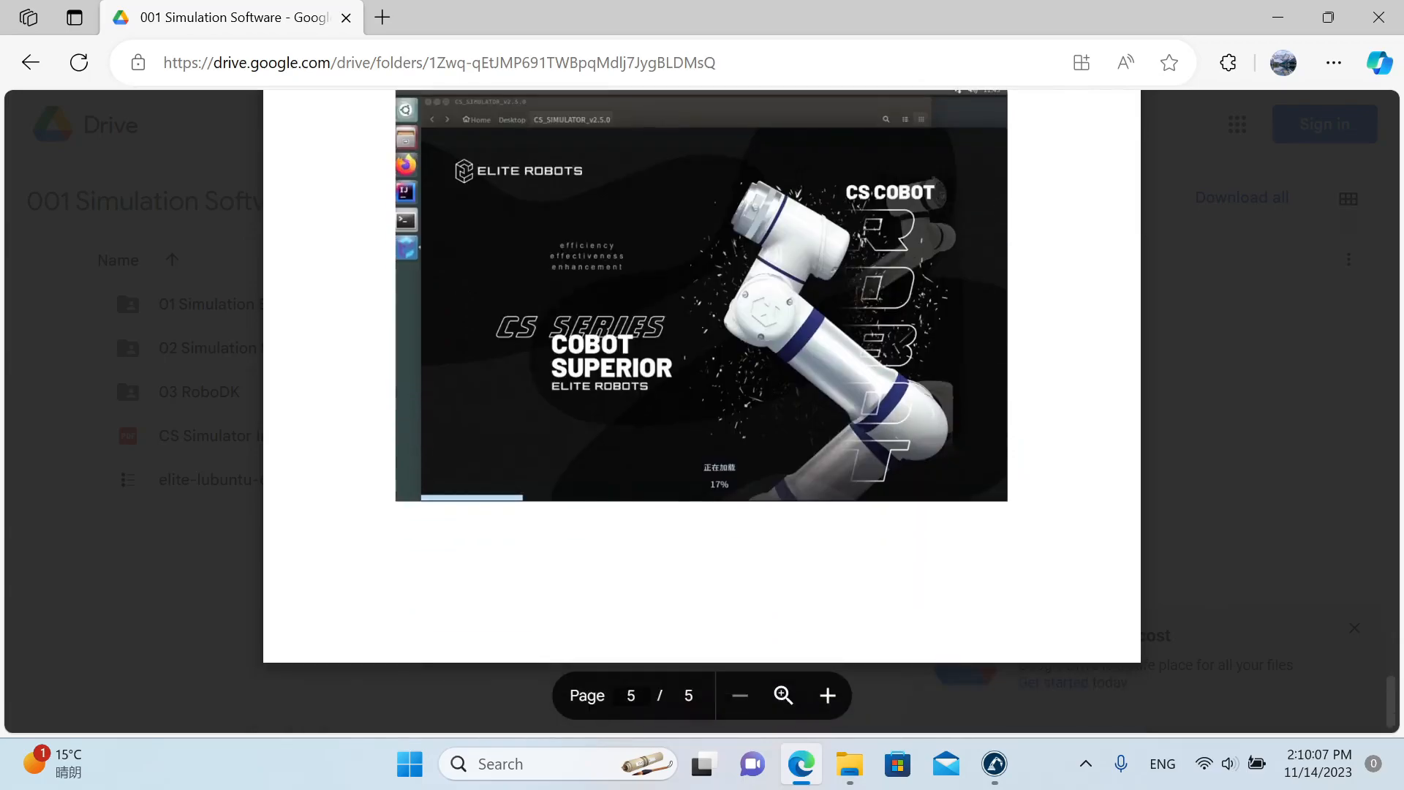
click(212, 460)
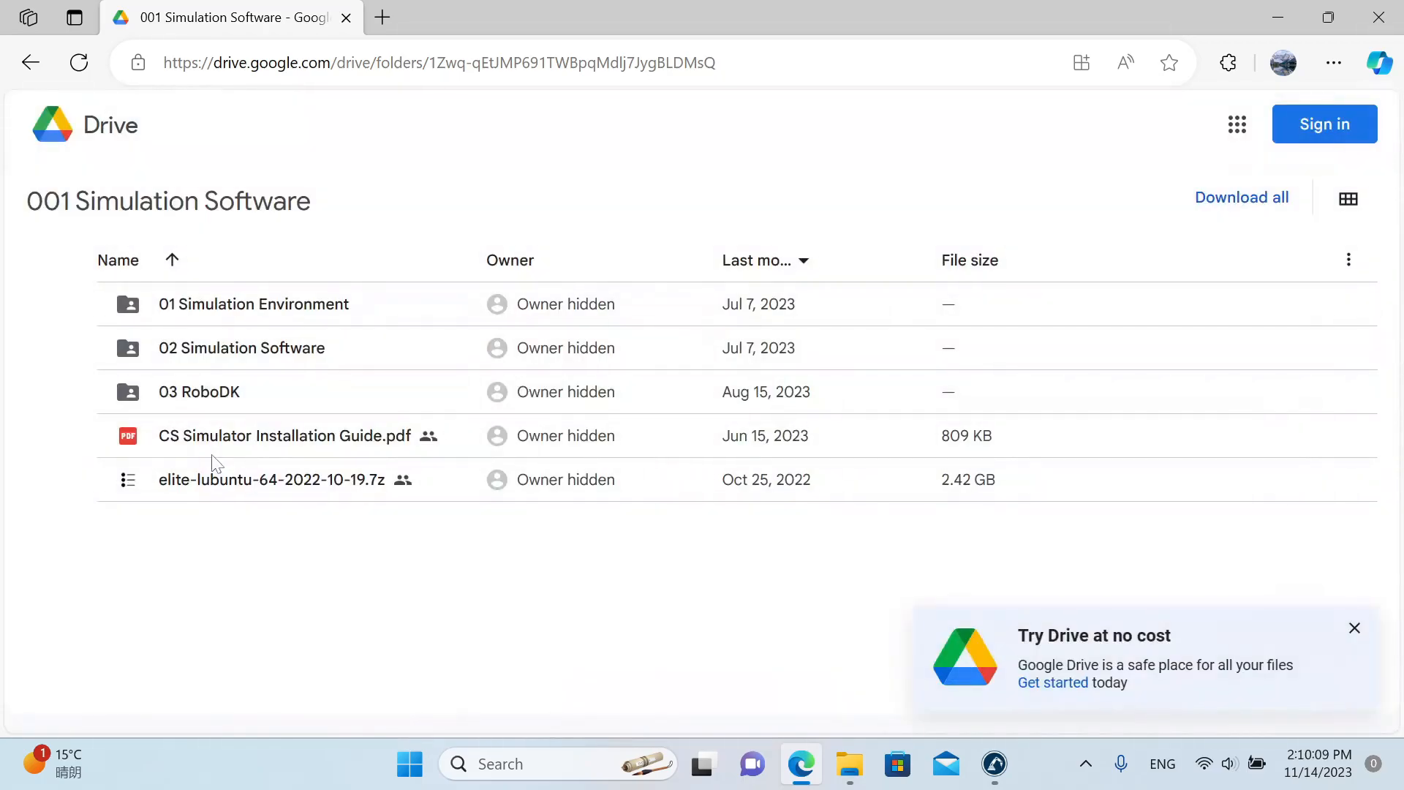
Download ElibotDriver.py from the CS Control folder inside the 03 RoboDK folder.
double_click(212, 405)
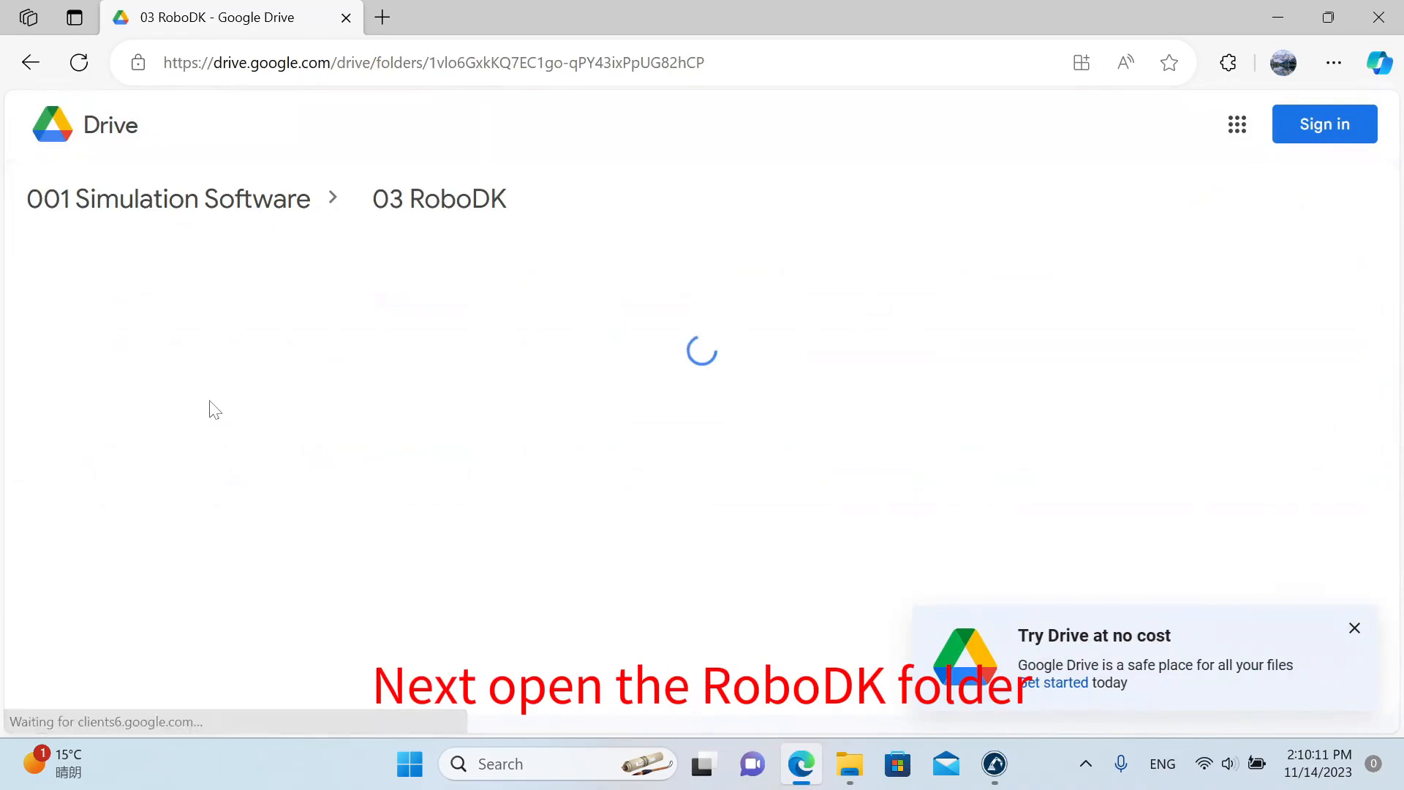
double_click(217, 322)
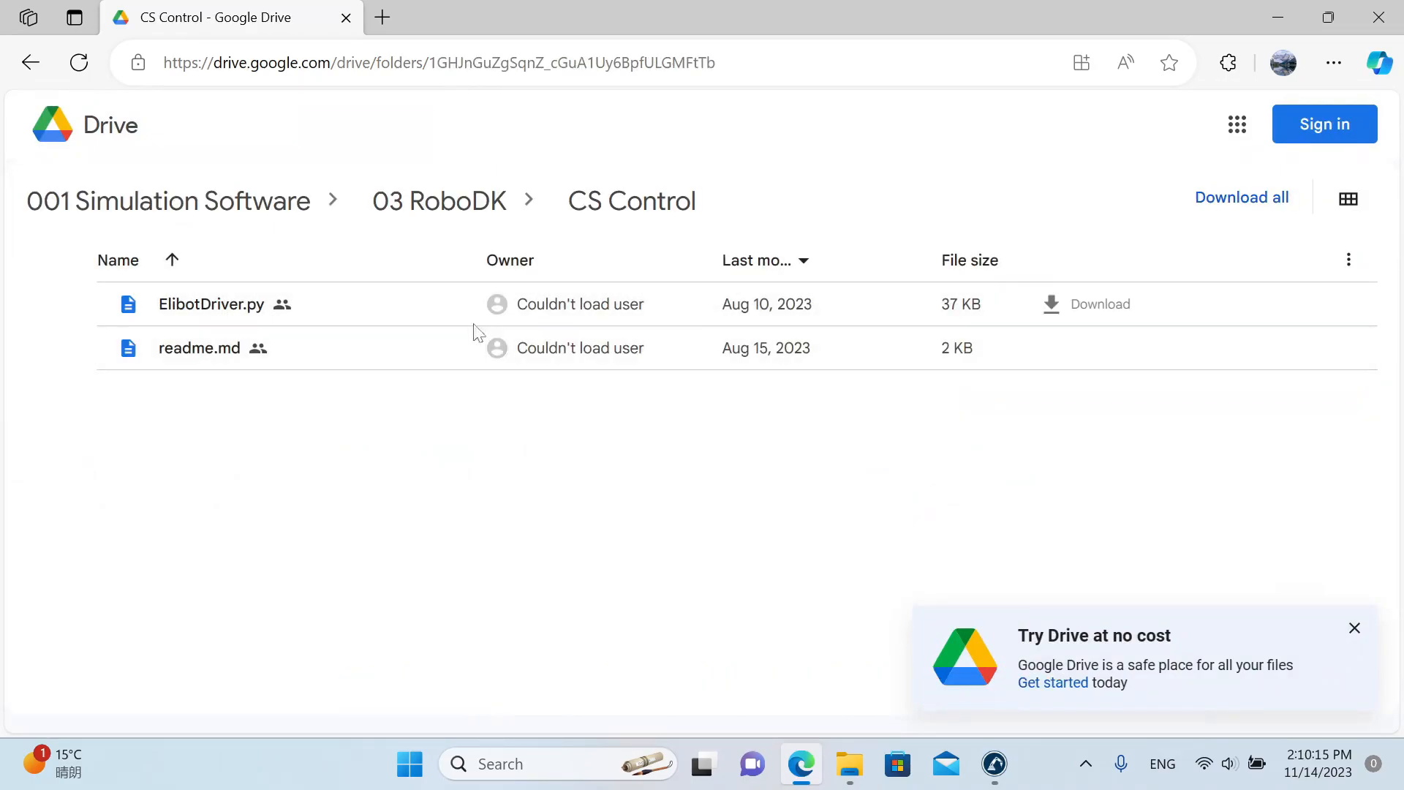
click(1067, 319)
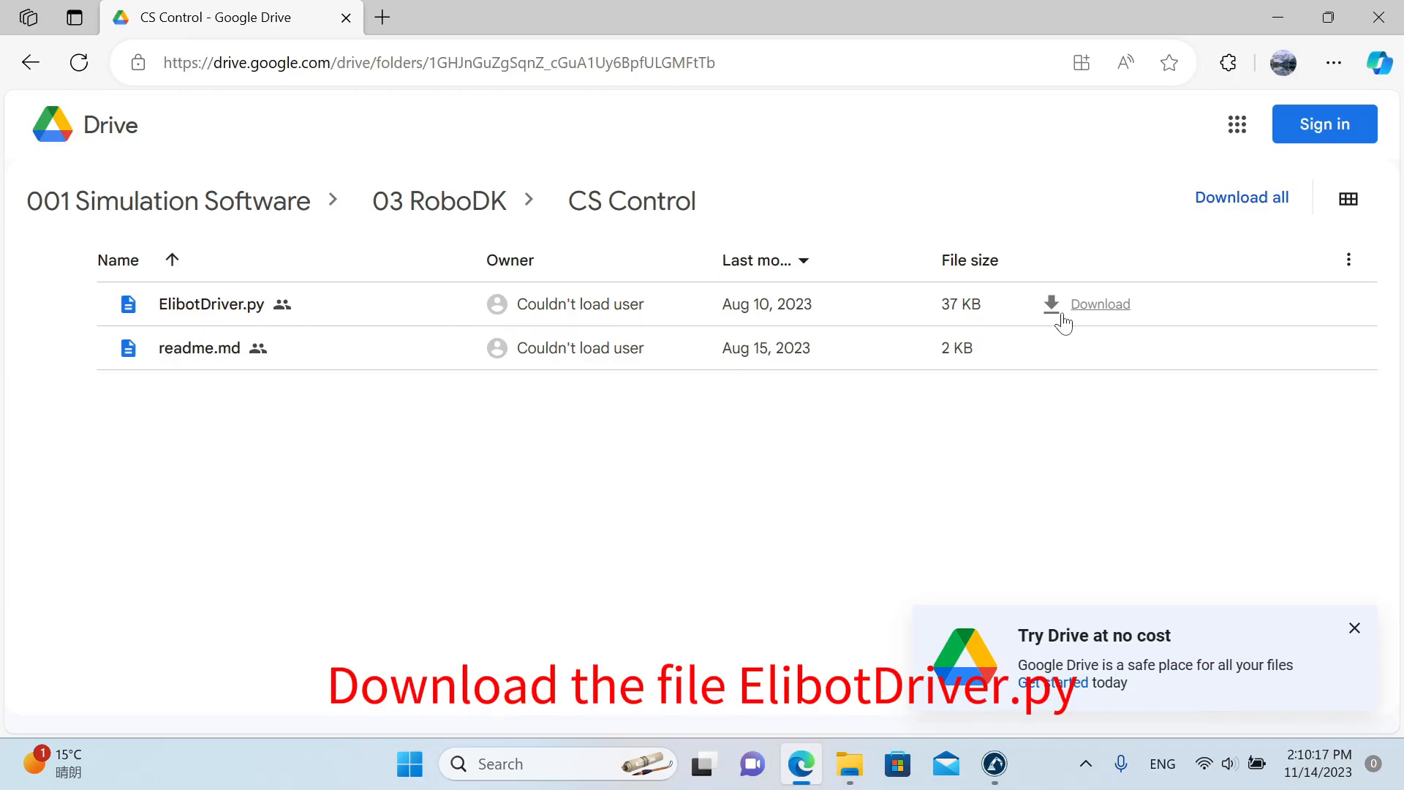
Switch to File Explorer and copy ElibotDriver.py from the CS Control folder into C:\RoboDK\api\Robot.
click(847, 761)
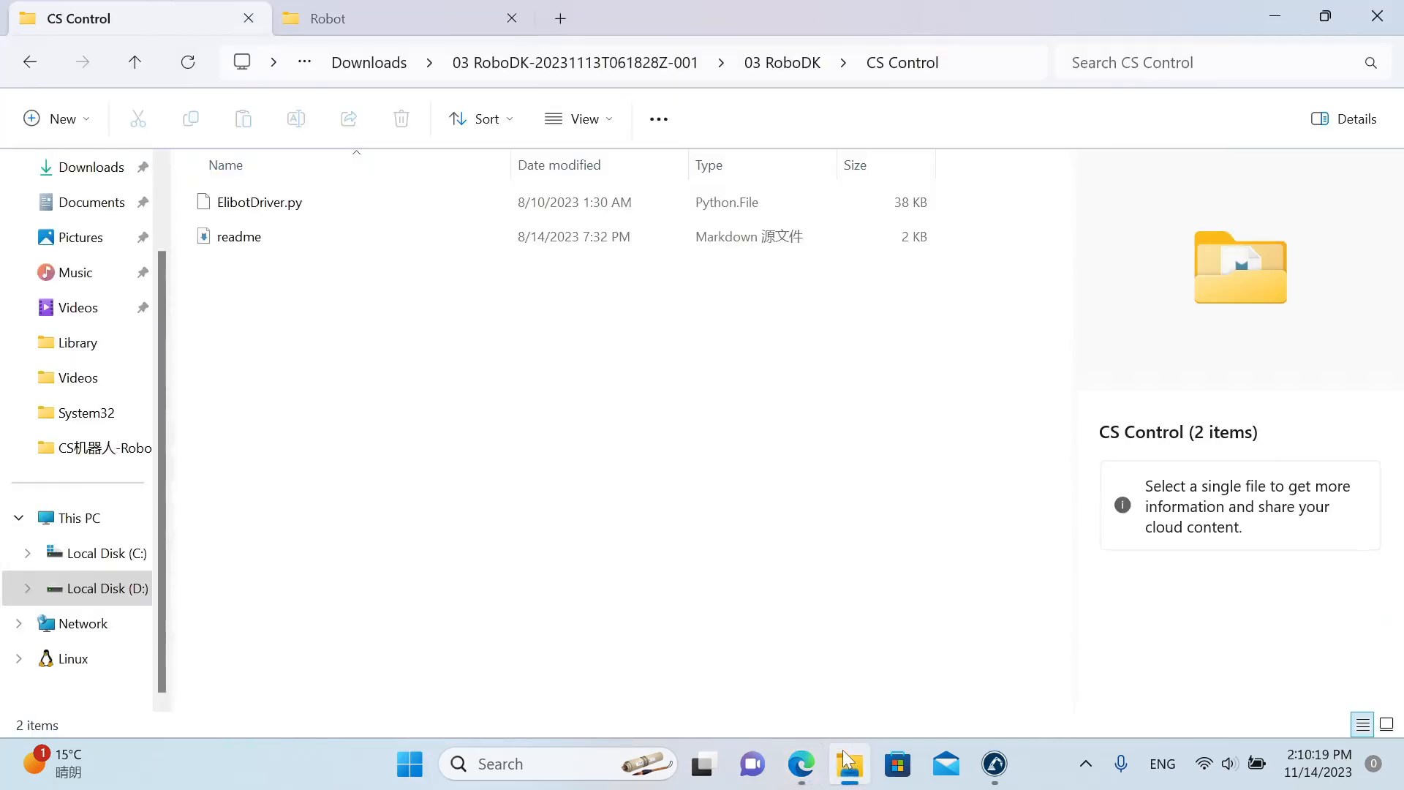
click(375, 212)
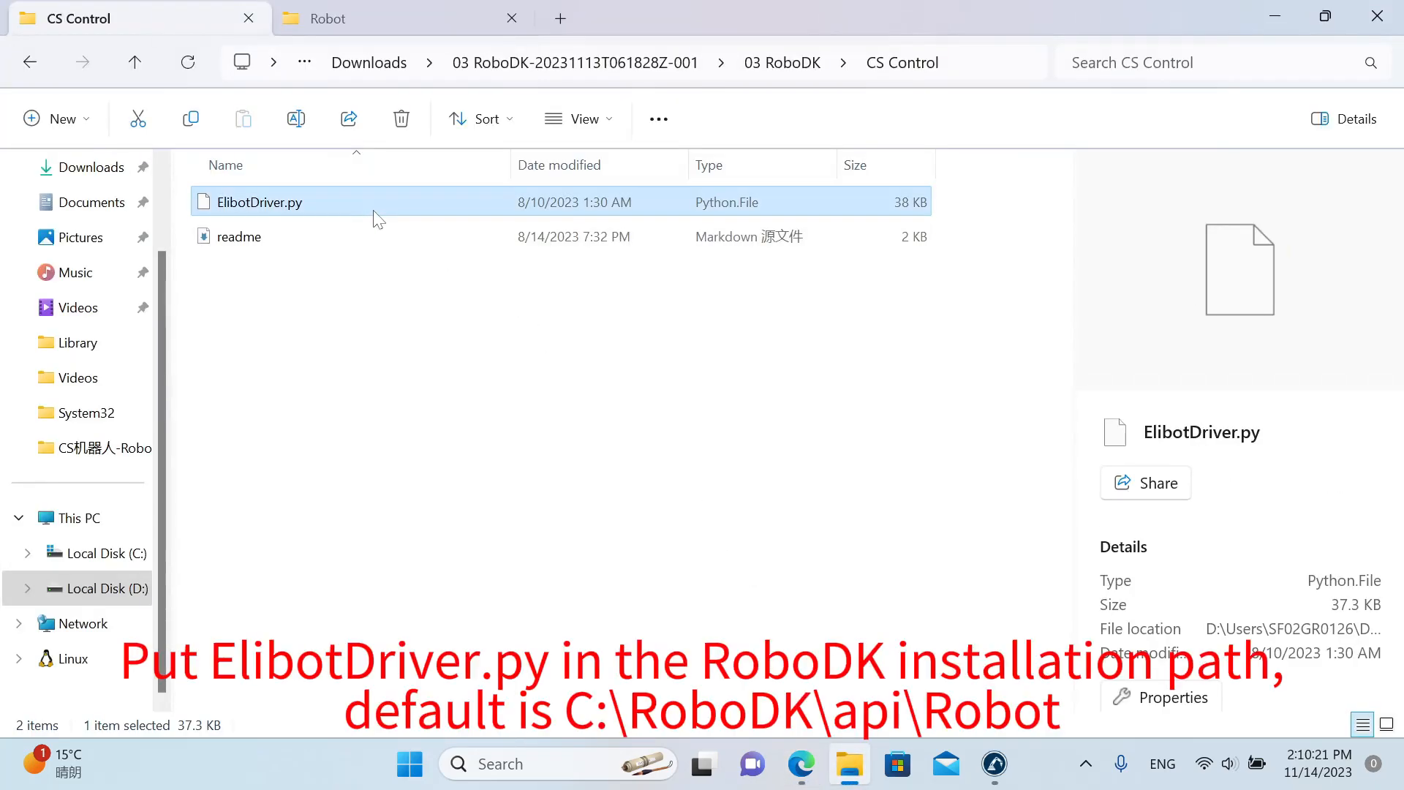
key(ctrl+c)
click(411, 28)
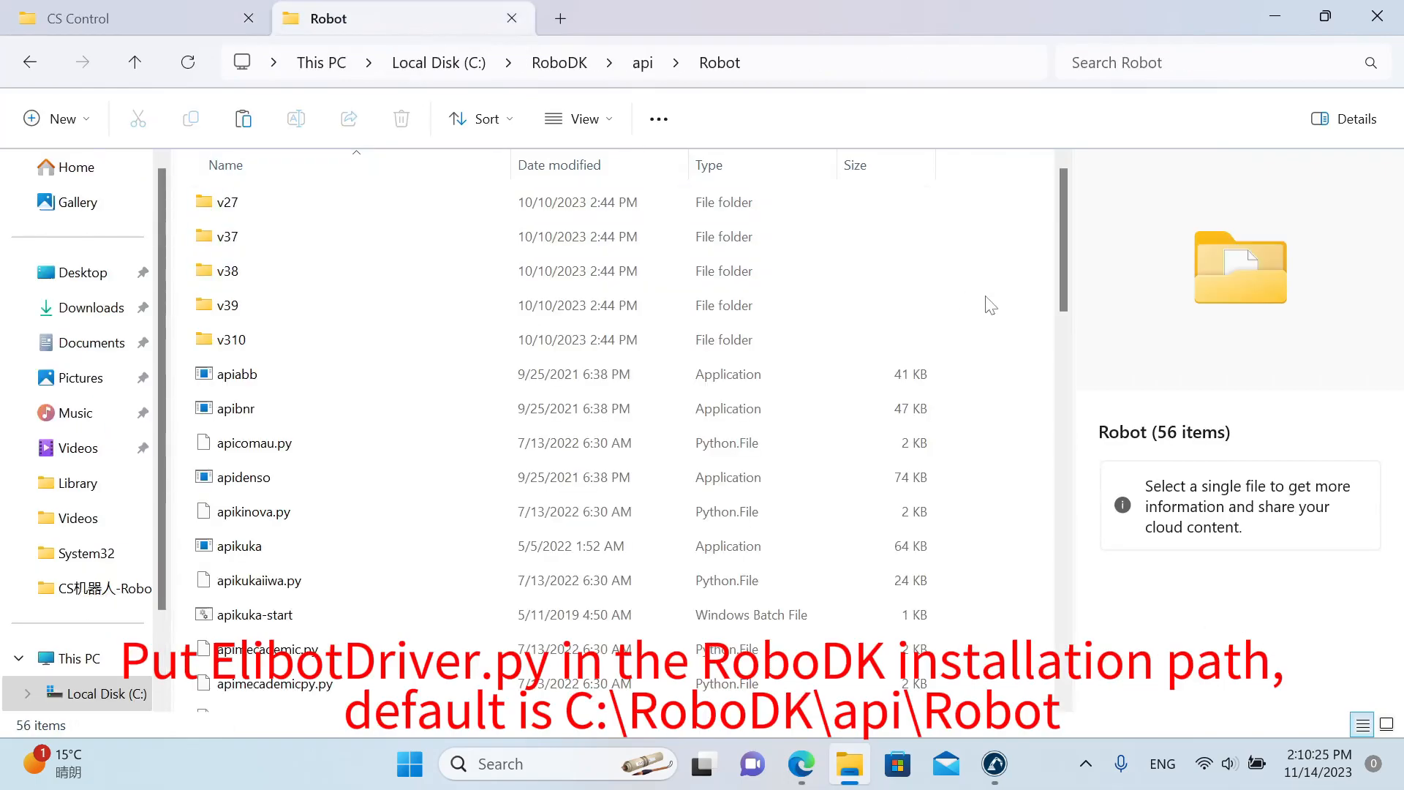
key(ctrl+v)
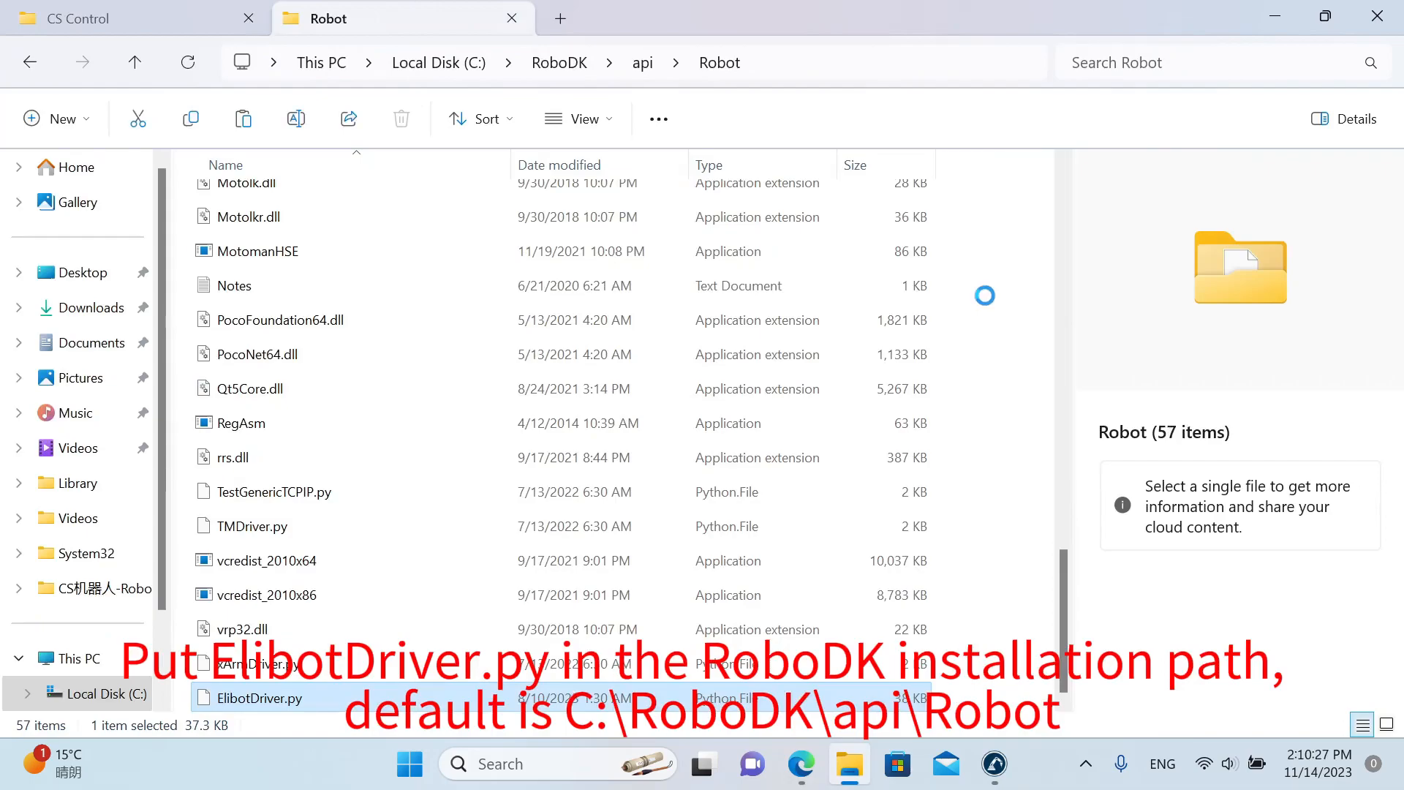
Switch to RoboDK, open its online robot library and filter the robots by the brand Elibot.
click(1006, 757)
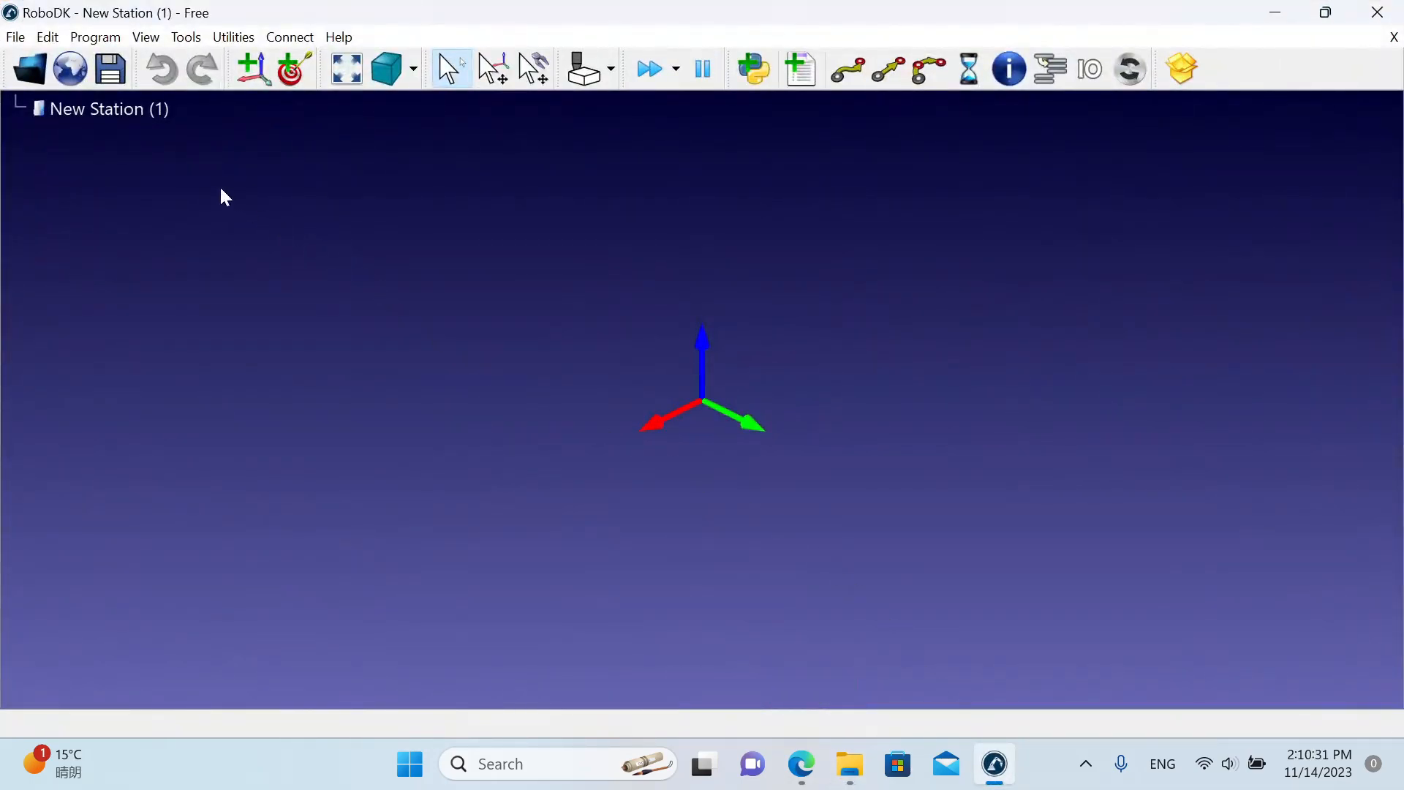
click(58, 75)
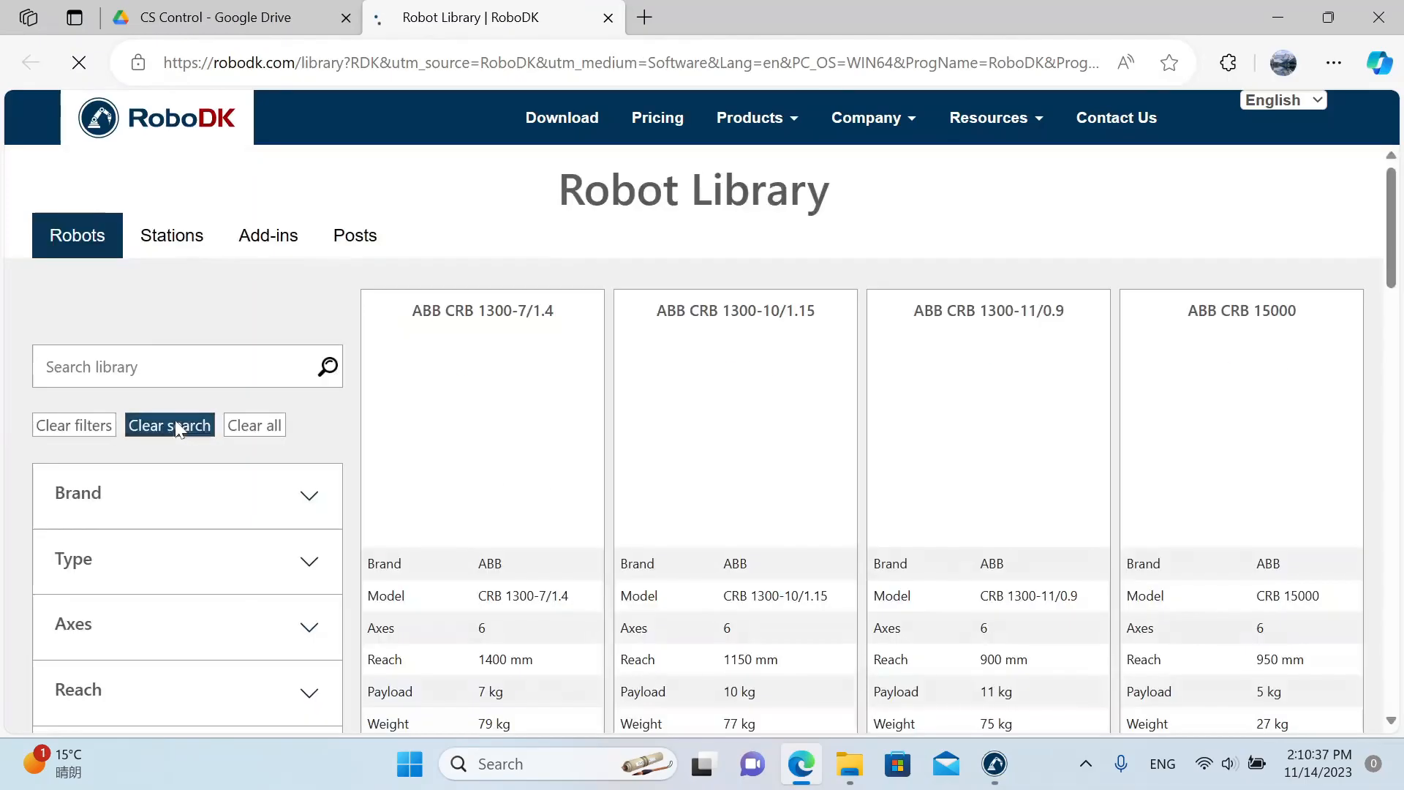
click(187, 488)
scroll(178, 595, down, 5)
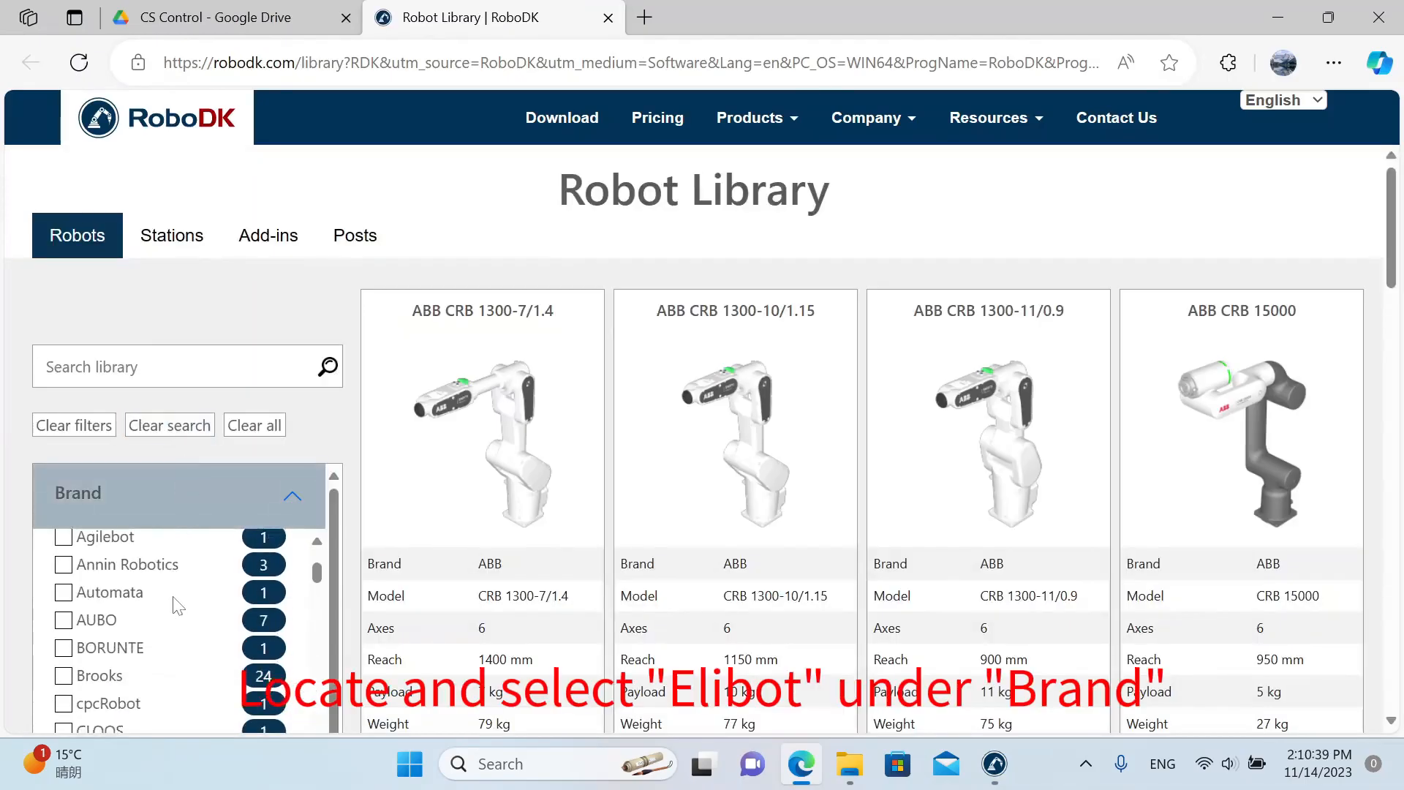
scroll(179, 606, down, 3)
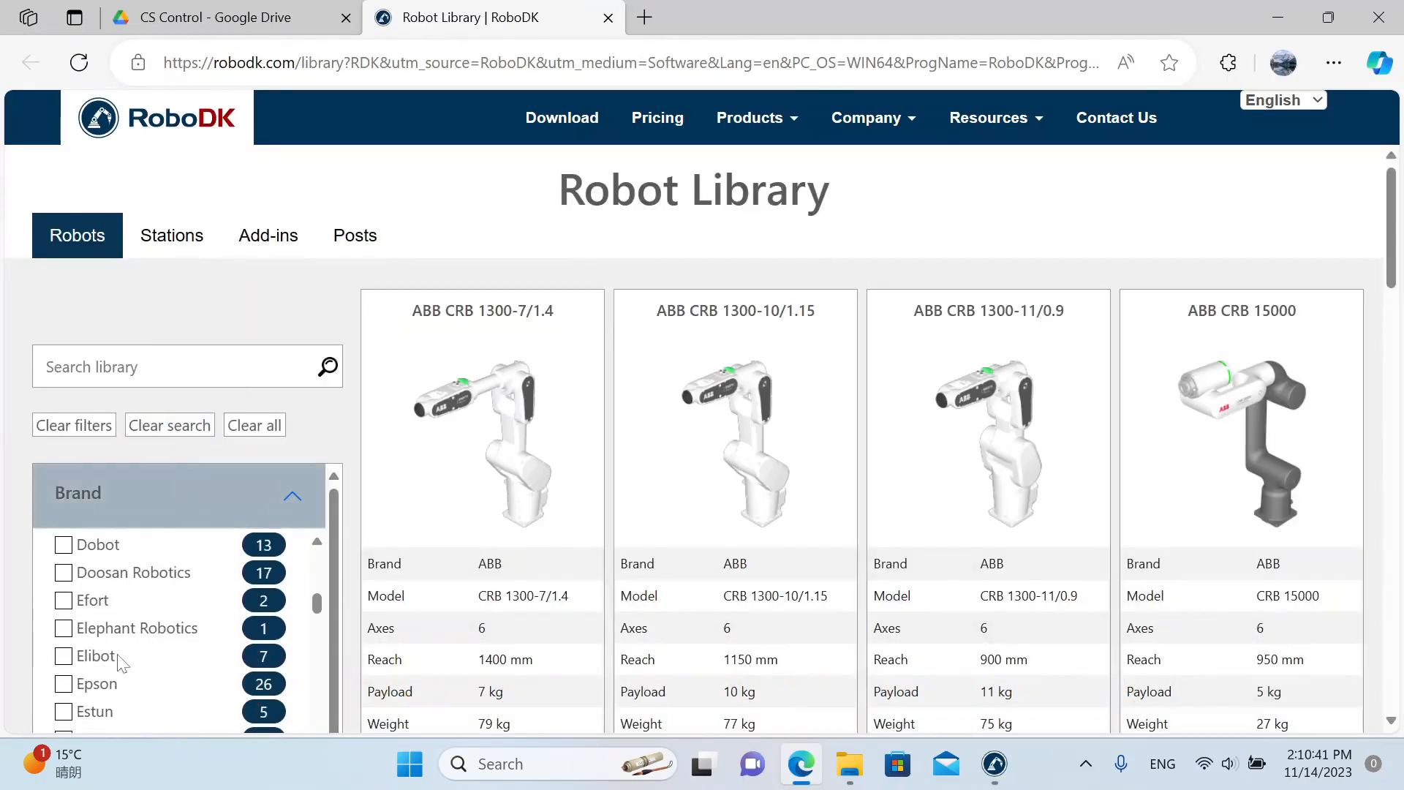
click(63, 656)
Download the Elibot CS66 robot from the library and return to RoboDK with it loaded in the station.
mouse_move(645, 581)
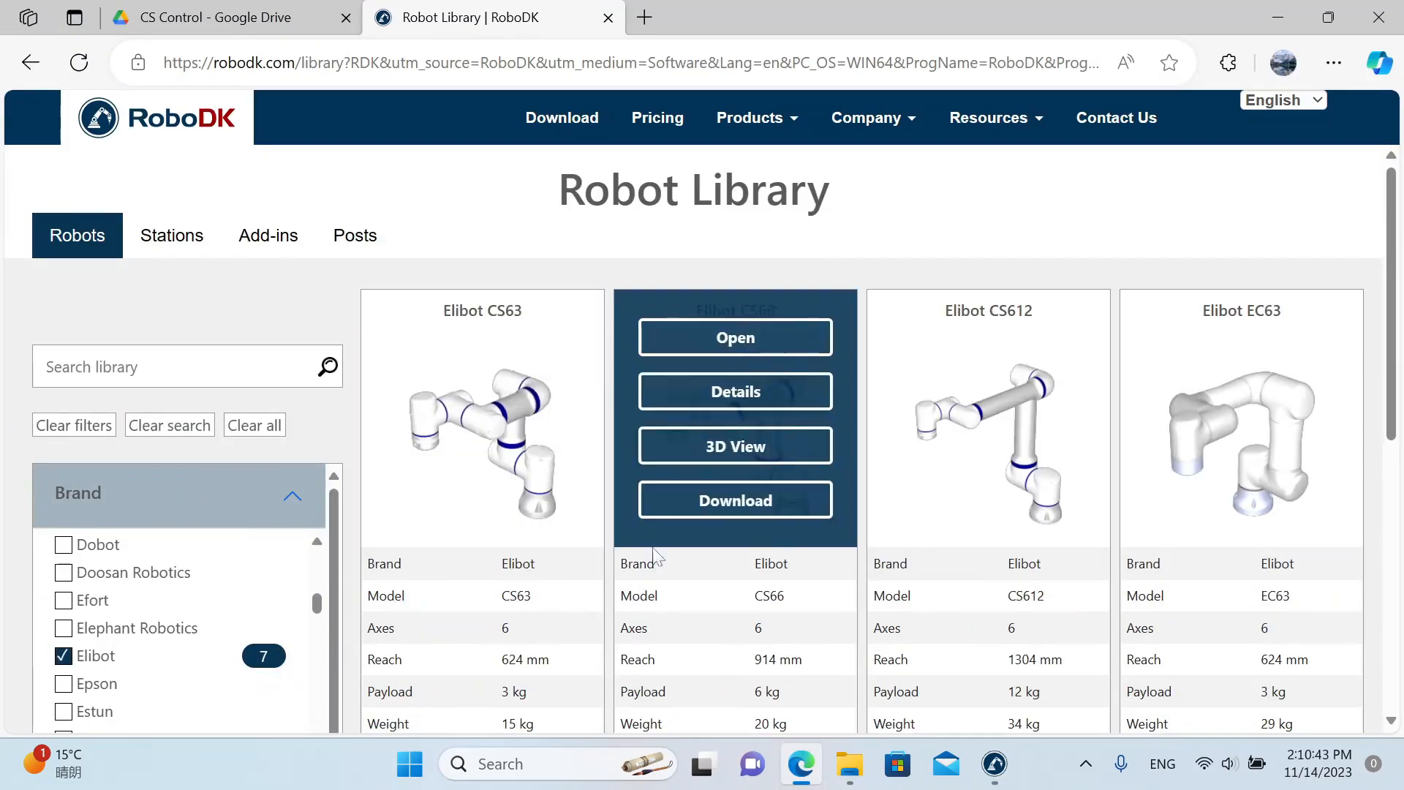
click(695, 511)
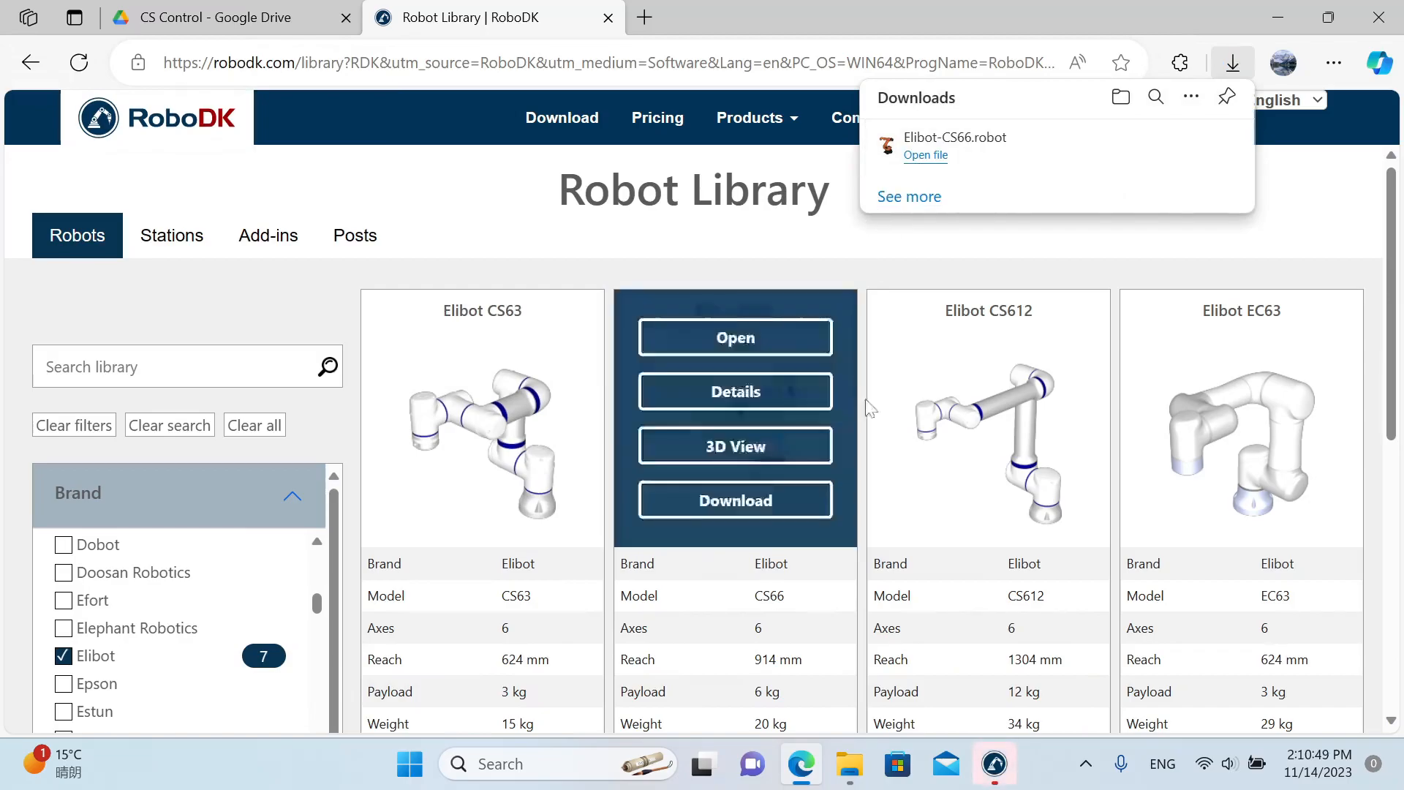
click(982, 752)
click(973, 107)
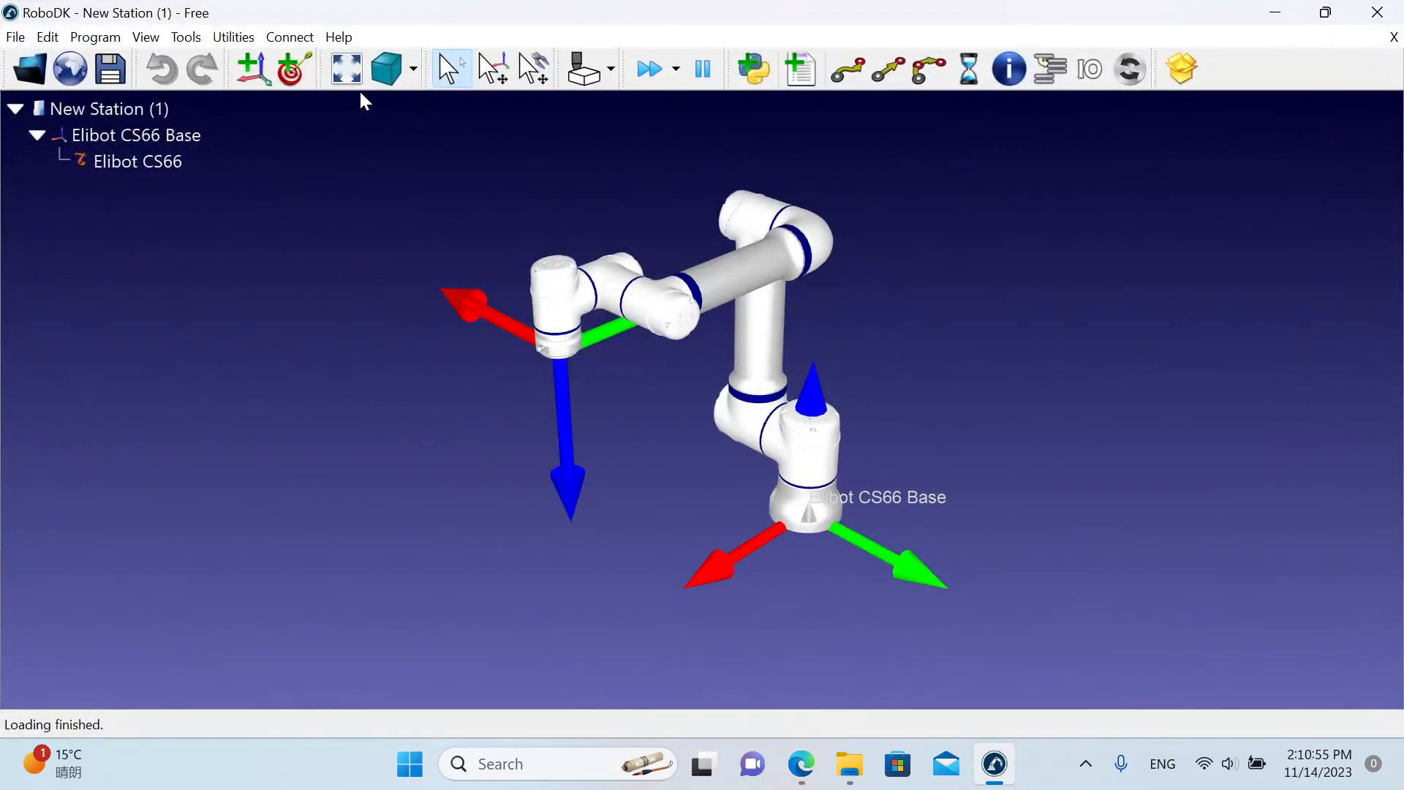
Open the robot connection settings for the Elibot CS66 and set the robot IP to 192.168.142.128 and the port to 30001.
click(289, 37)
click(299, 63)
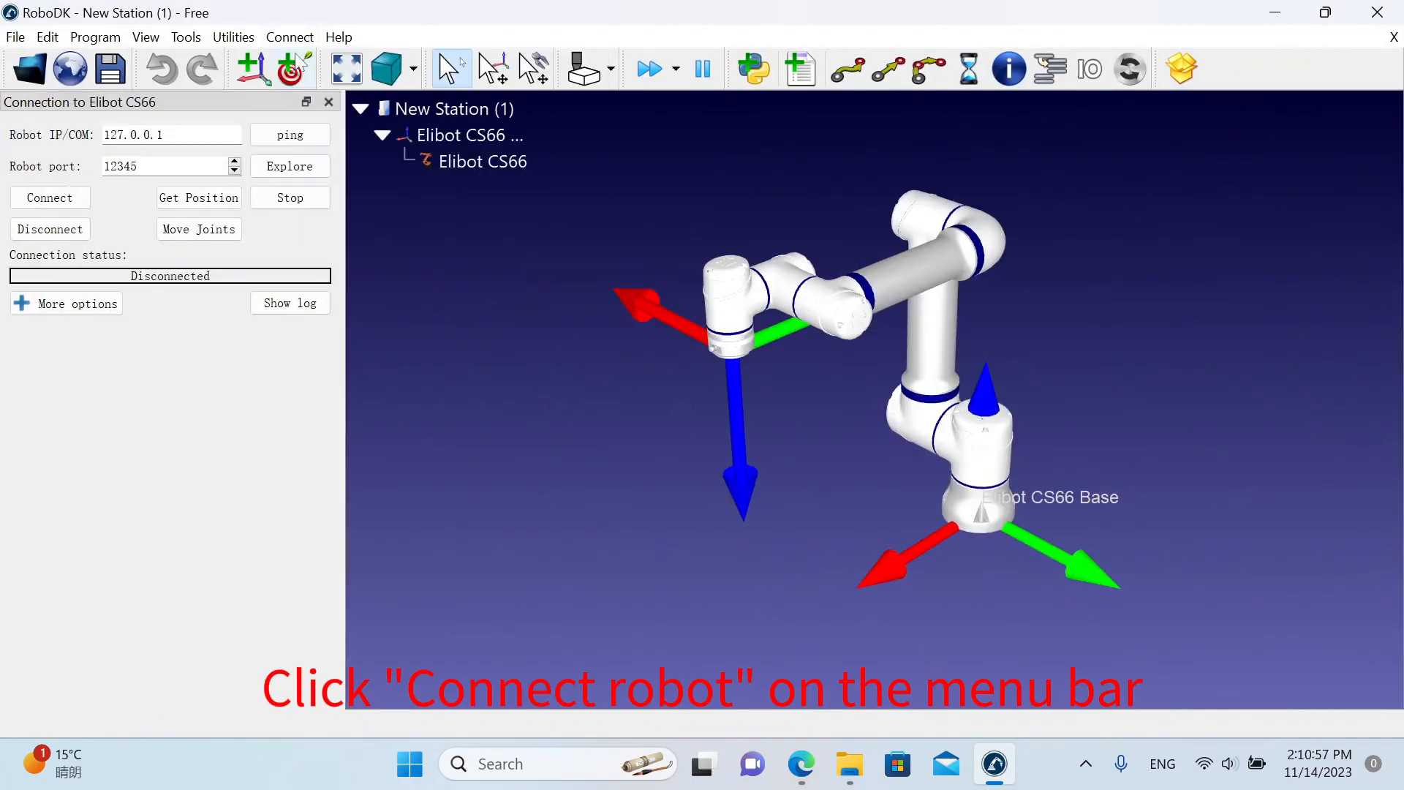
drag(160, 135, 102, 137)
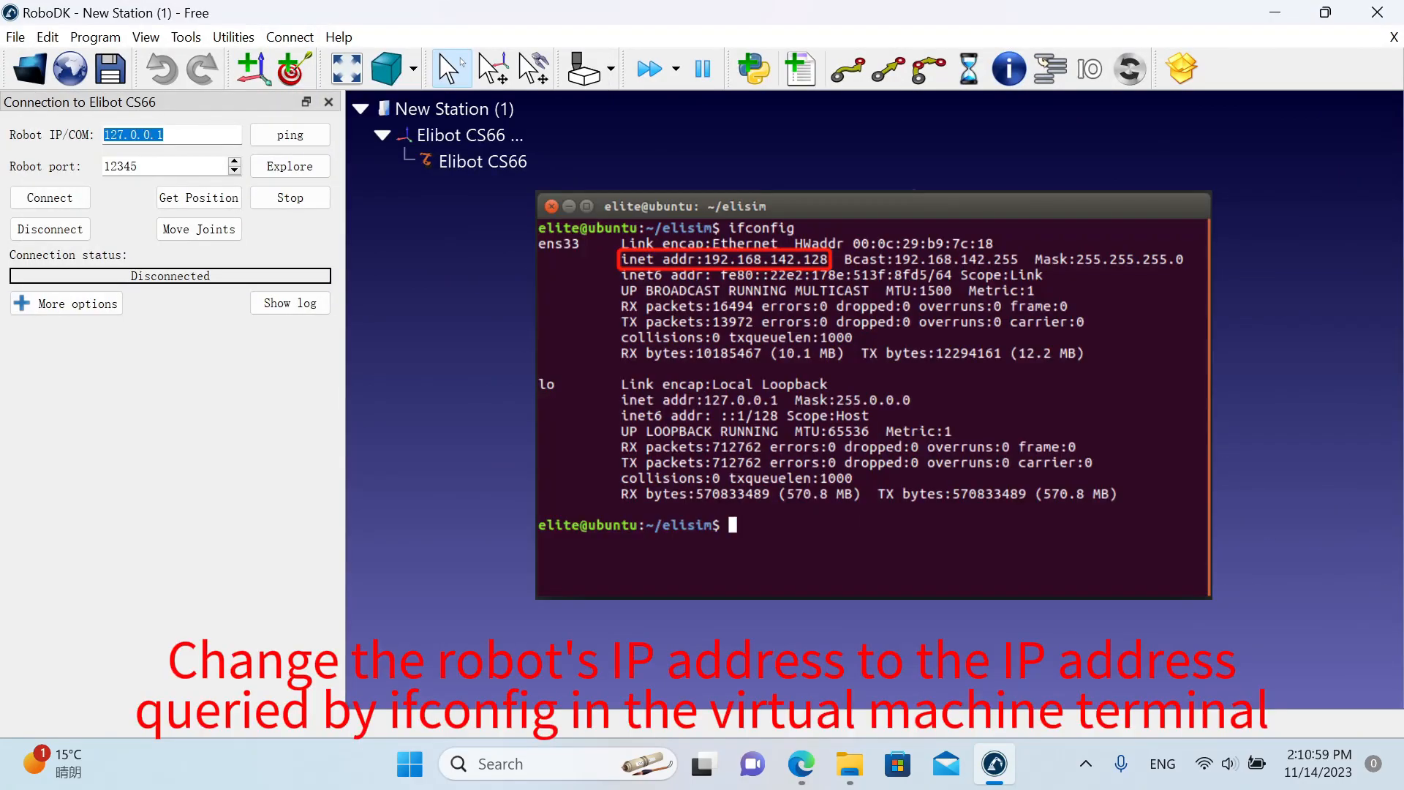
text(192.168)
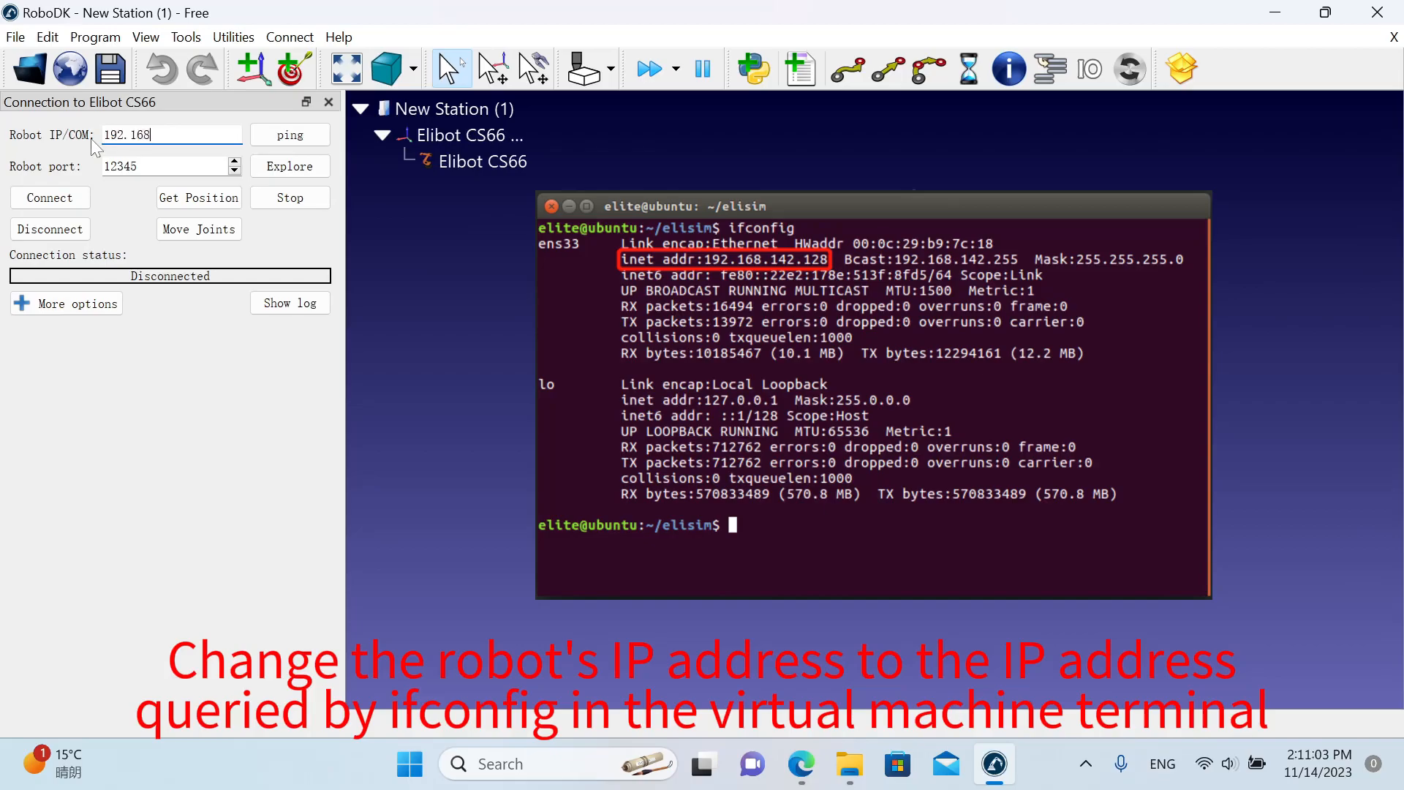
text(.142.128)
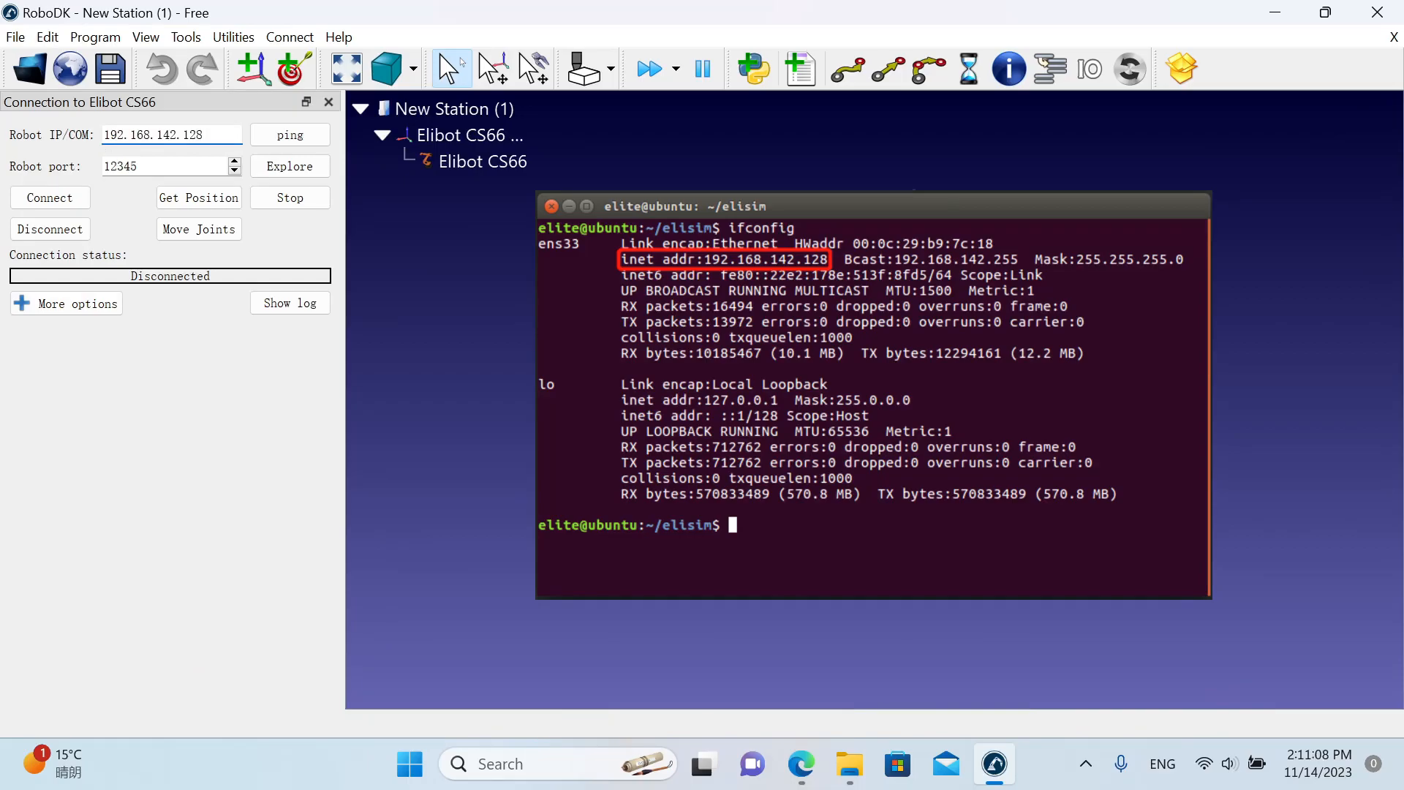
drag(139, 167, 90, 167)
text(30001)
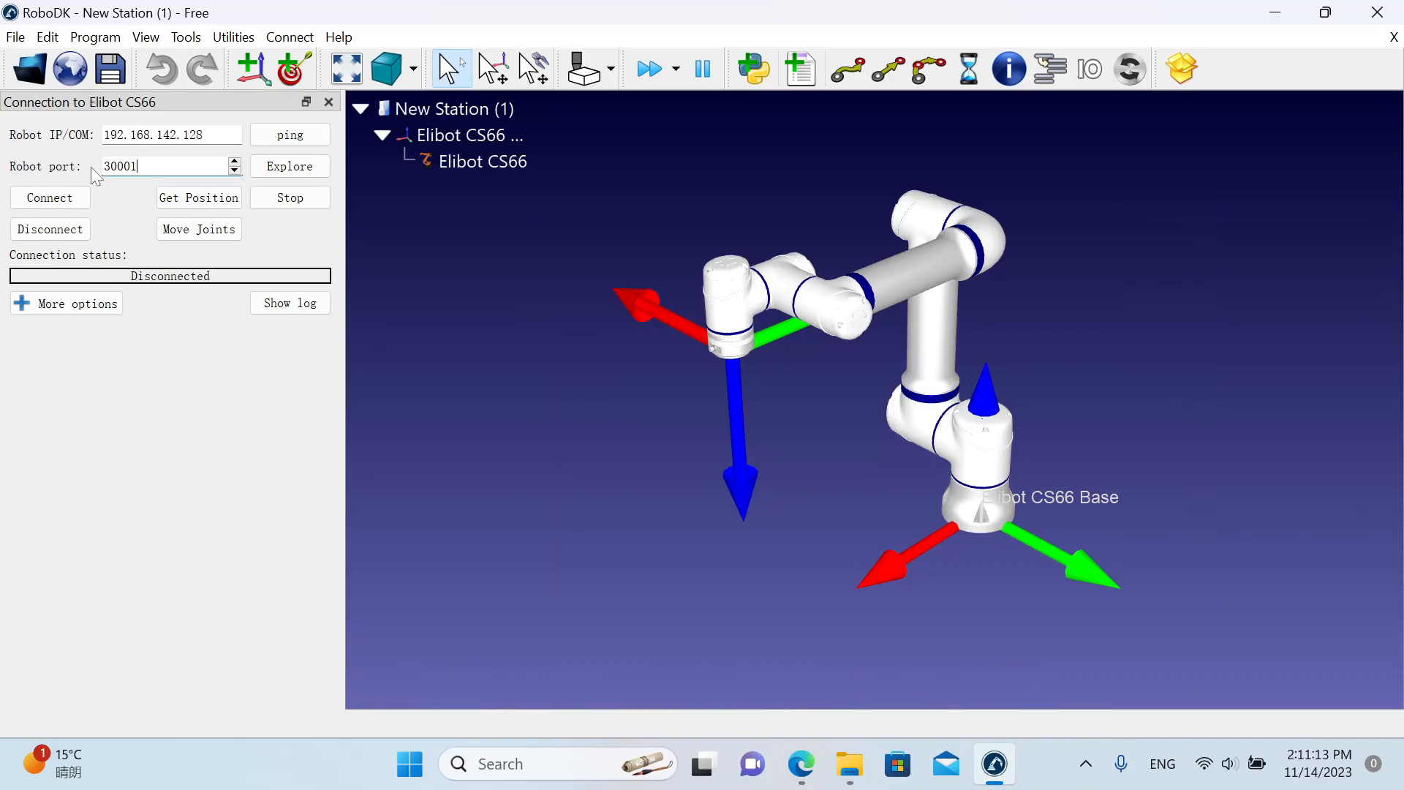
Ping the robot's IP address, dismiss the result, and connect to the robot.
click(271, 138)
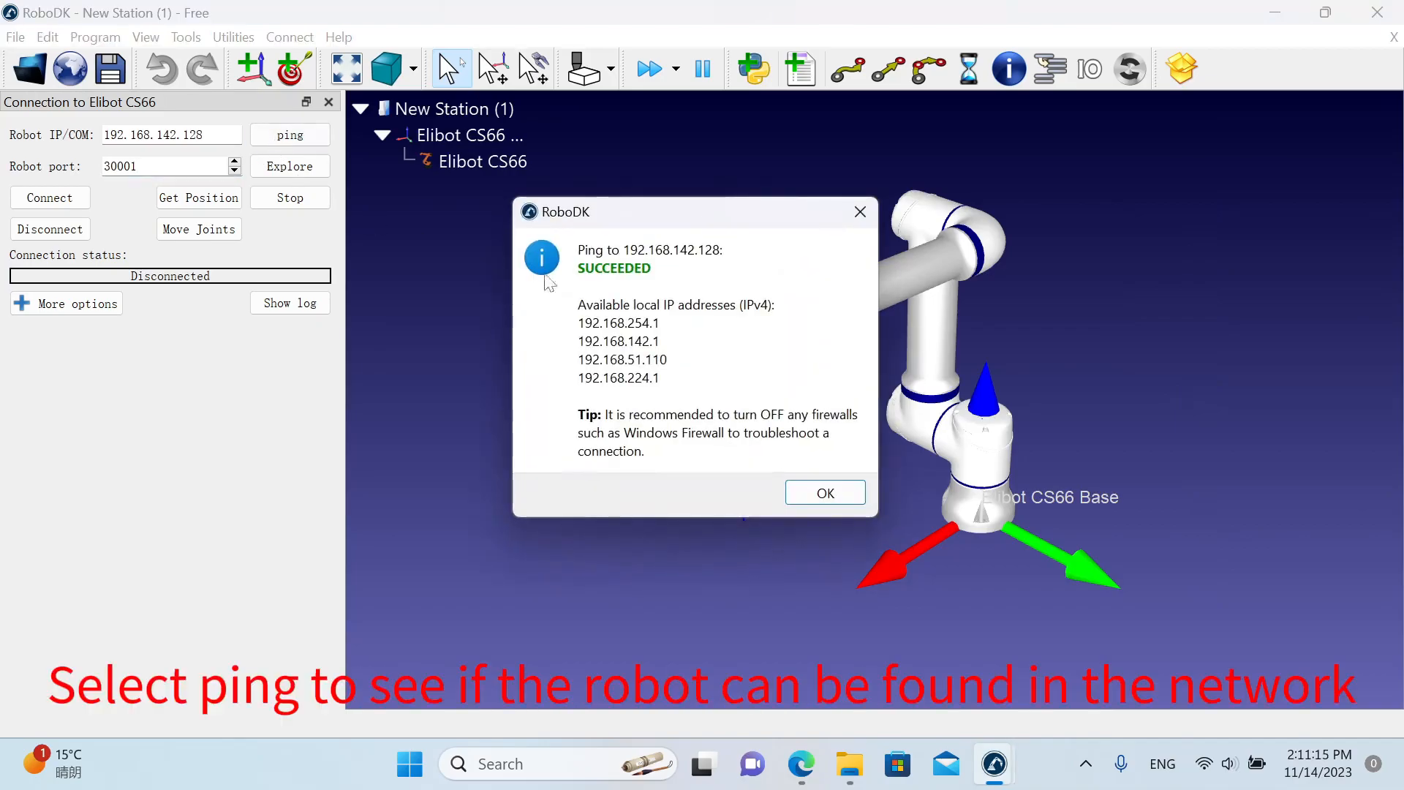
click(818, 492)
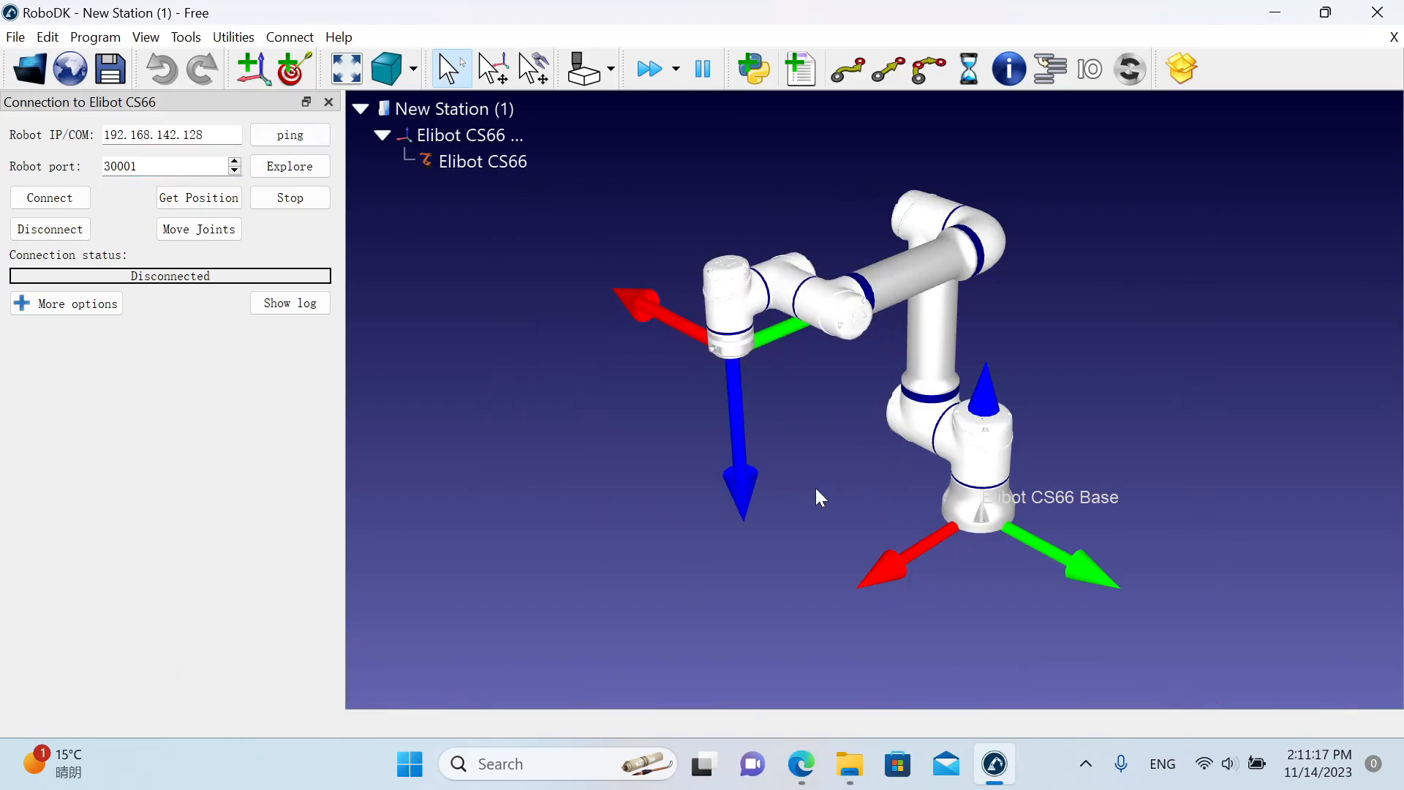
click(78, 200)
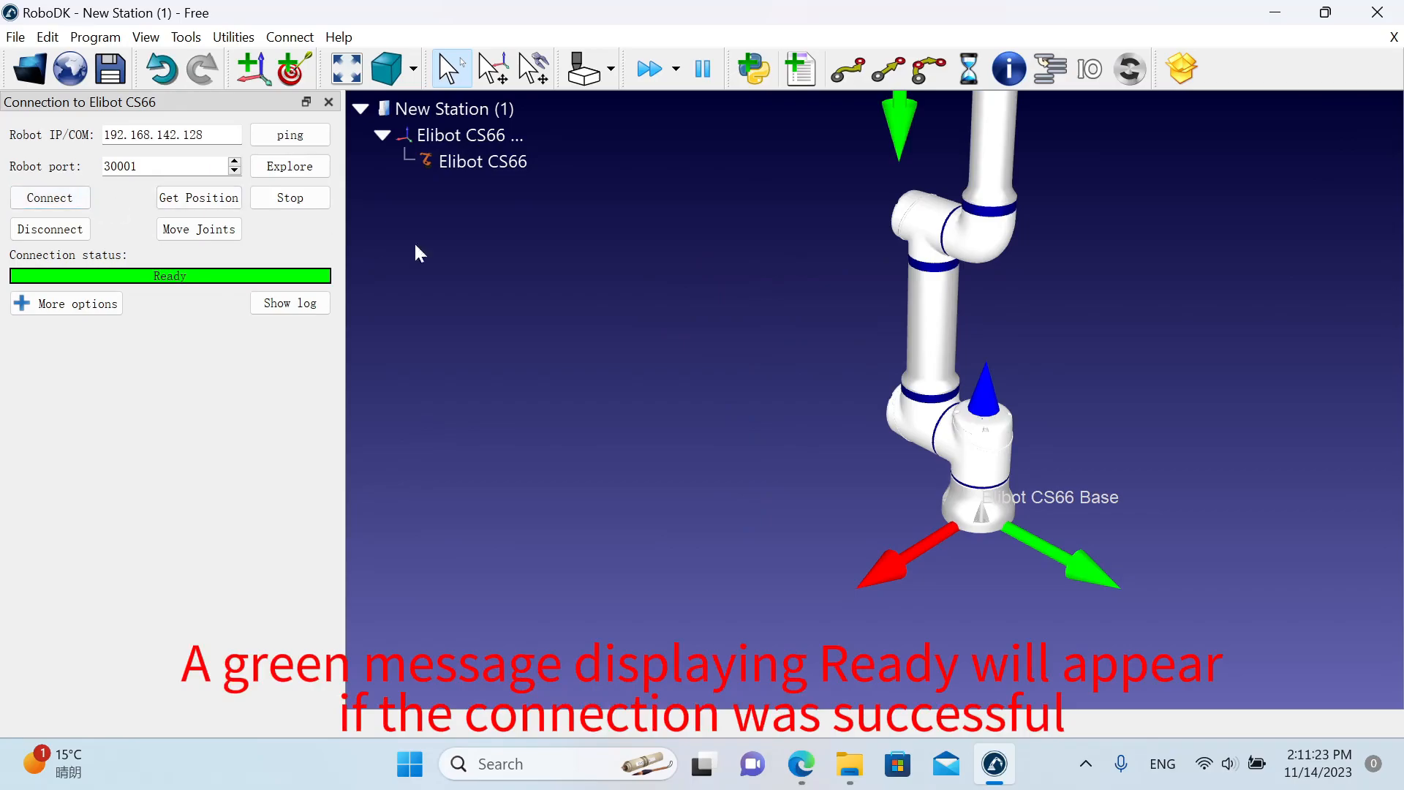
Get the current position from the connected Elibot CS66 and re-establish the connection to it.
scroll(736, 352, down, 3)
scroll(737, 352, down, 3)
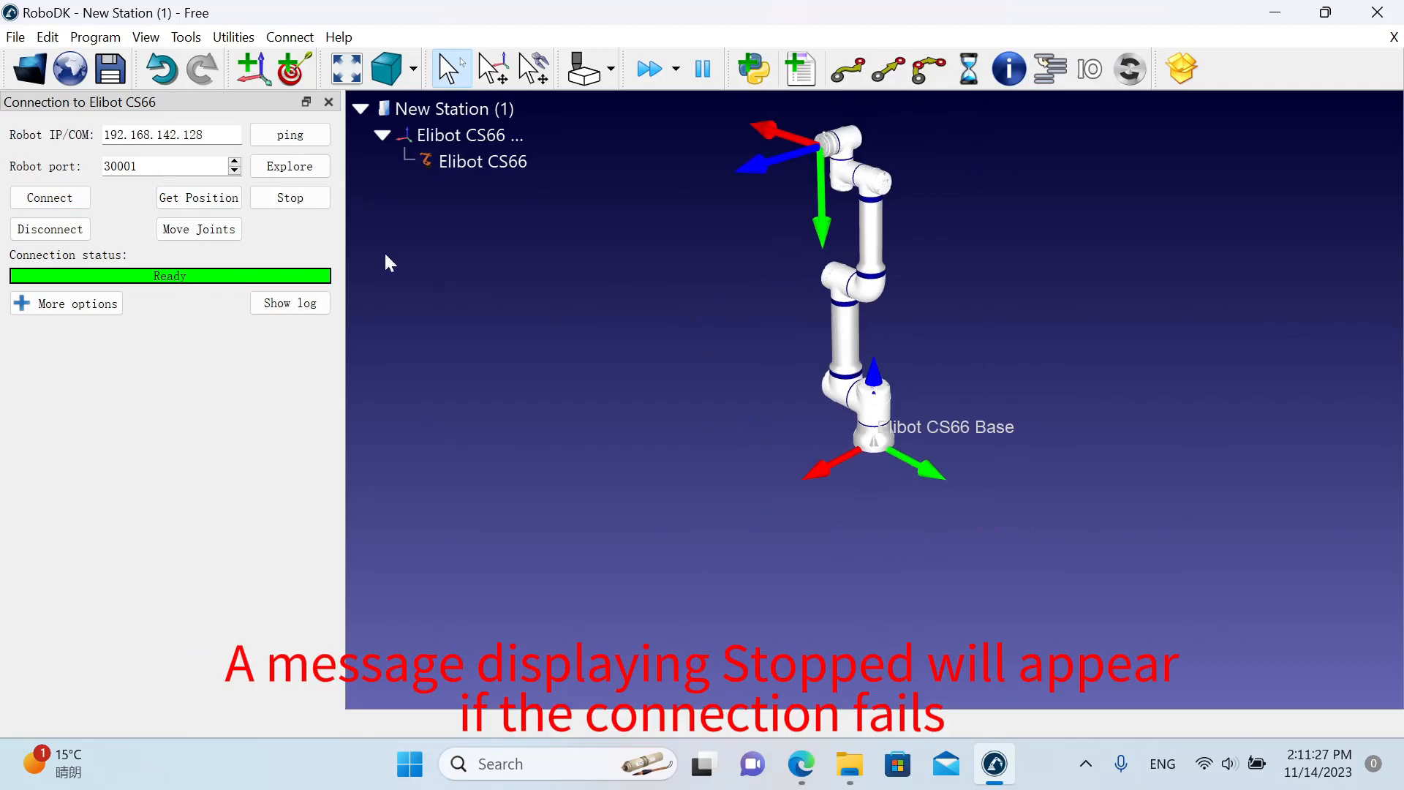
click(237, 205)
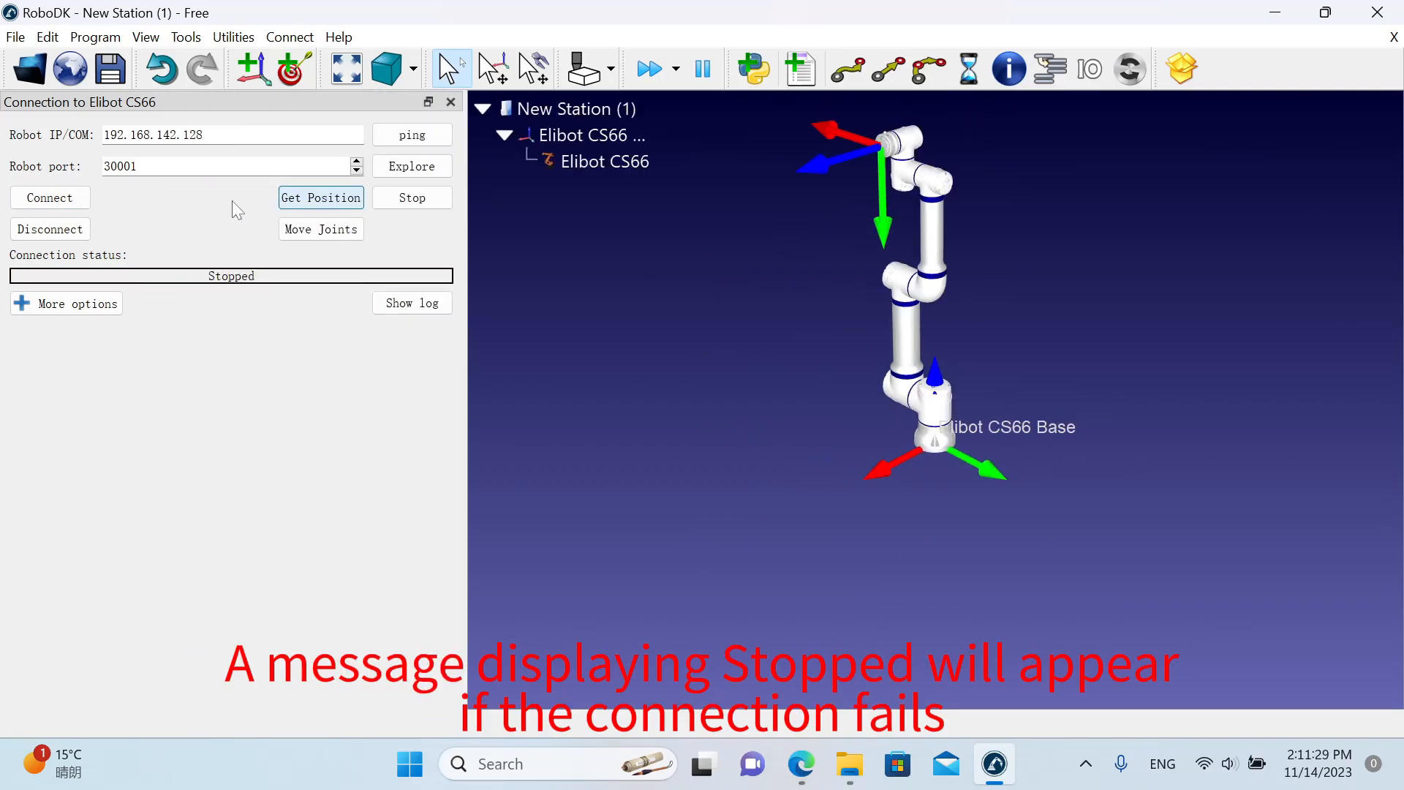
click(88, 204)
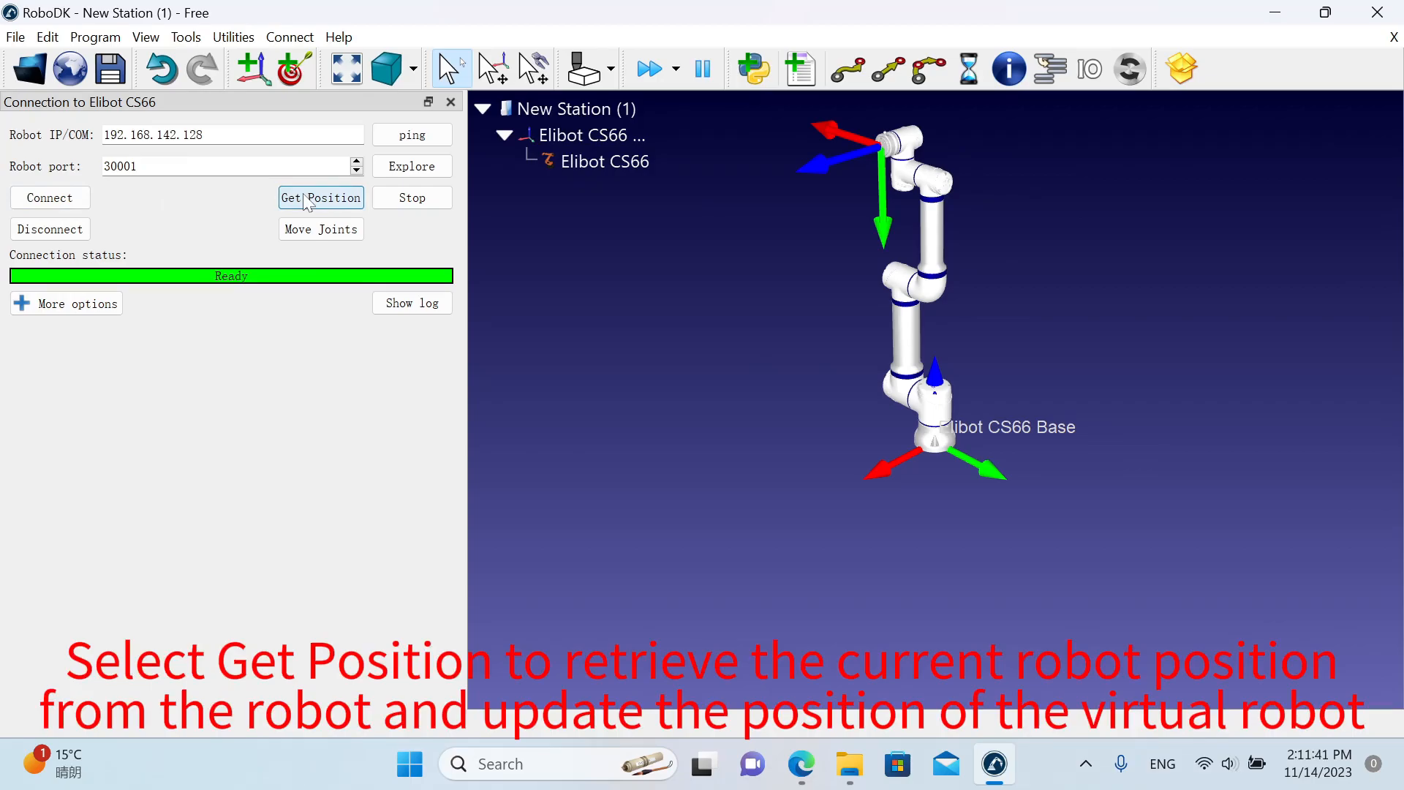
Lower the virtual robot's tool slightly, move the simulator robot to those joints, and check its pose in the virtual machine before returning to RoboDK.
key(alt)
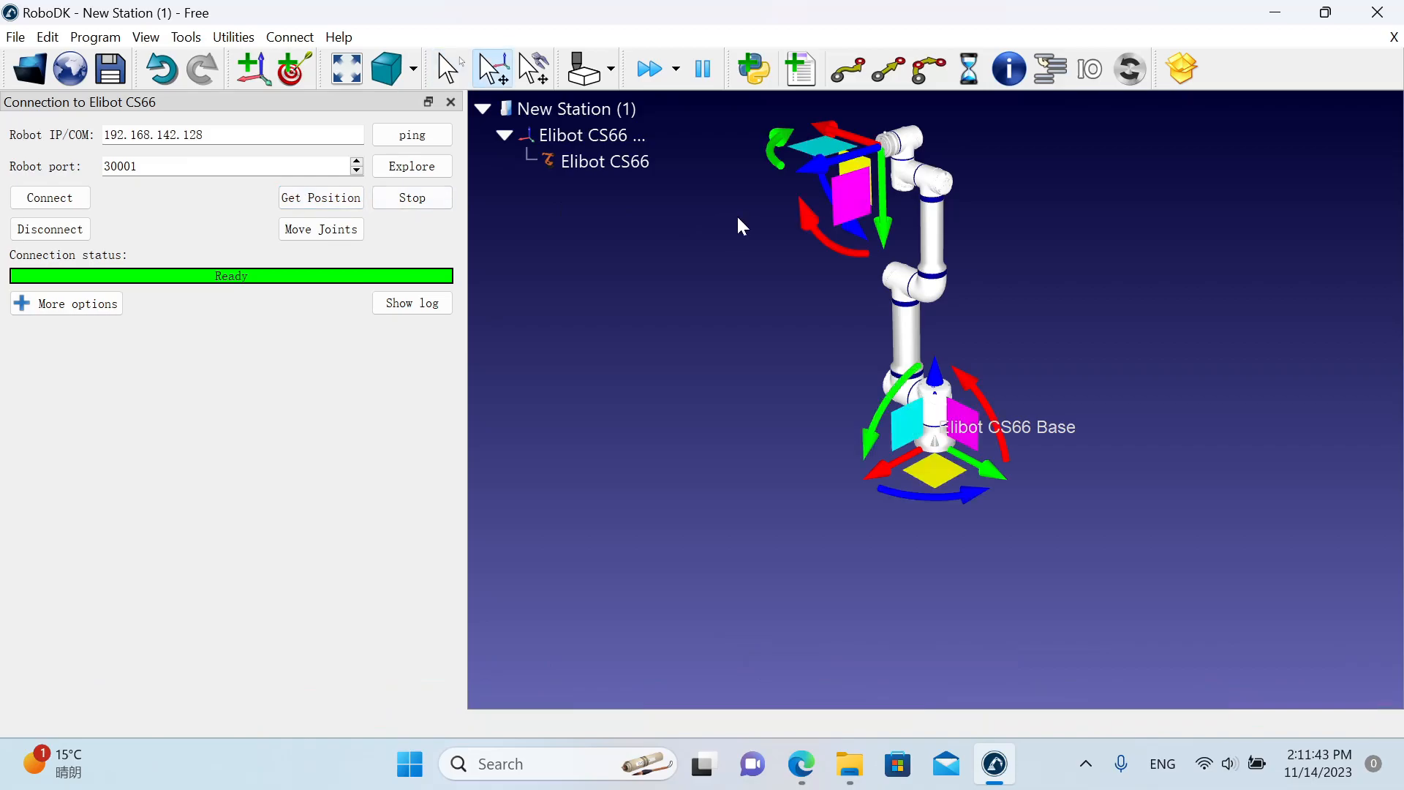
drag(846, 201, 824, 277)
click(355, 230)
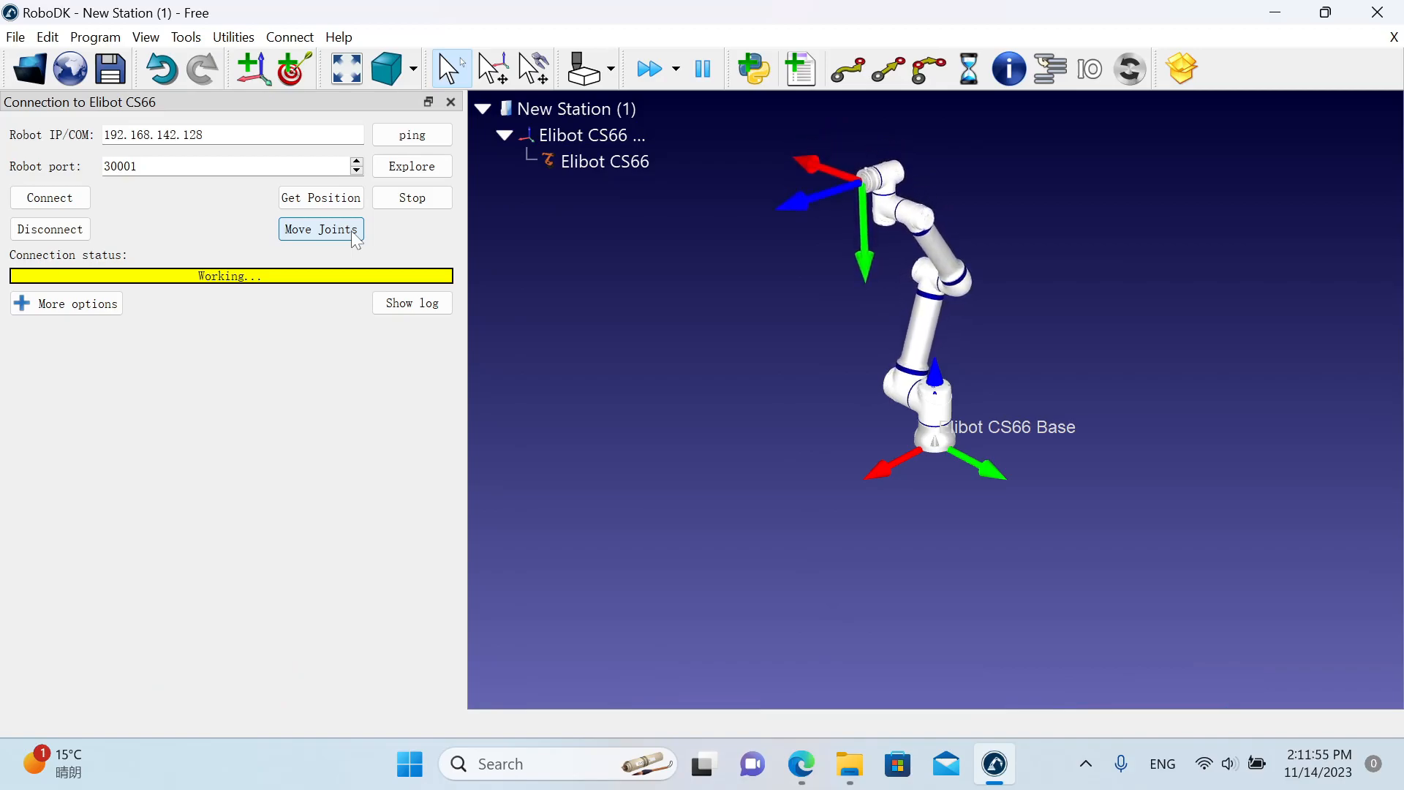
key(ctrl+super+Right)
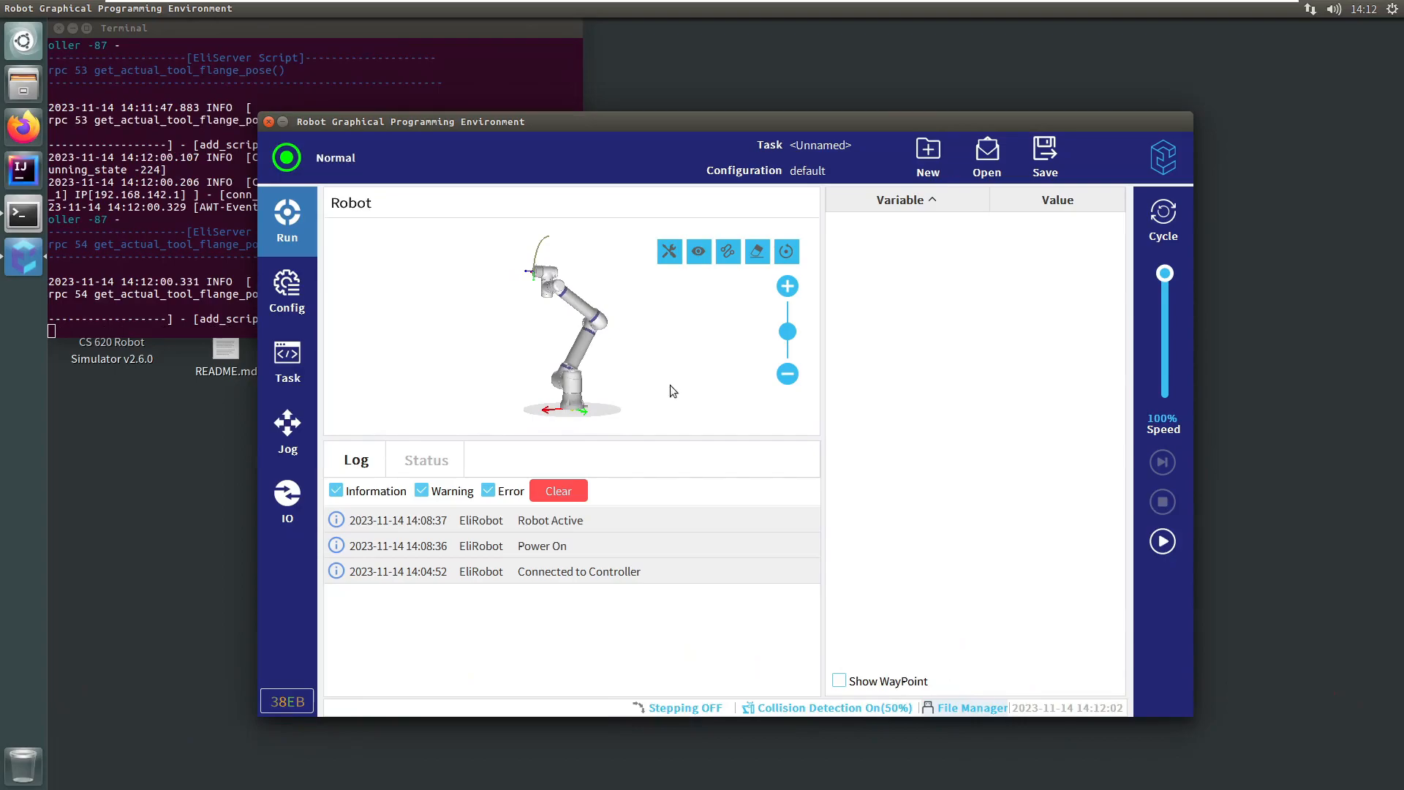
key(ctrl+super+Left)
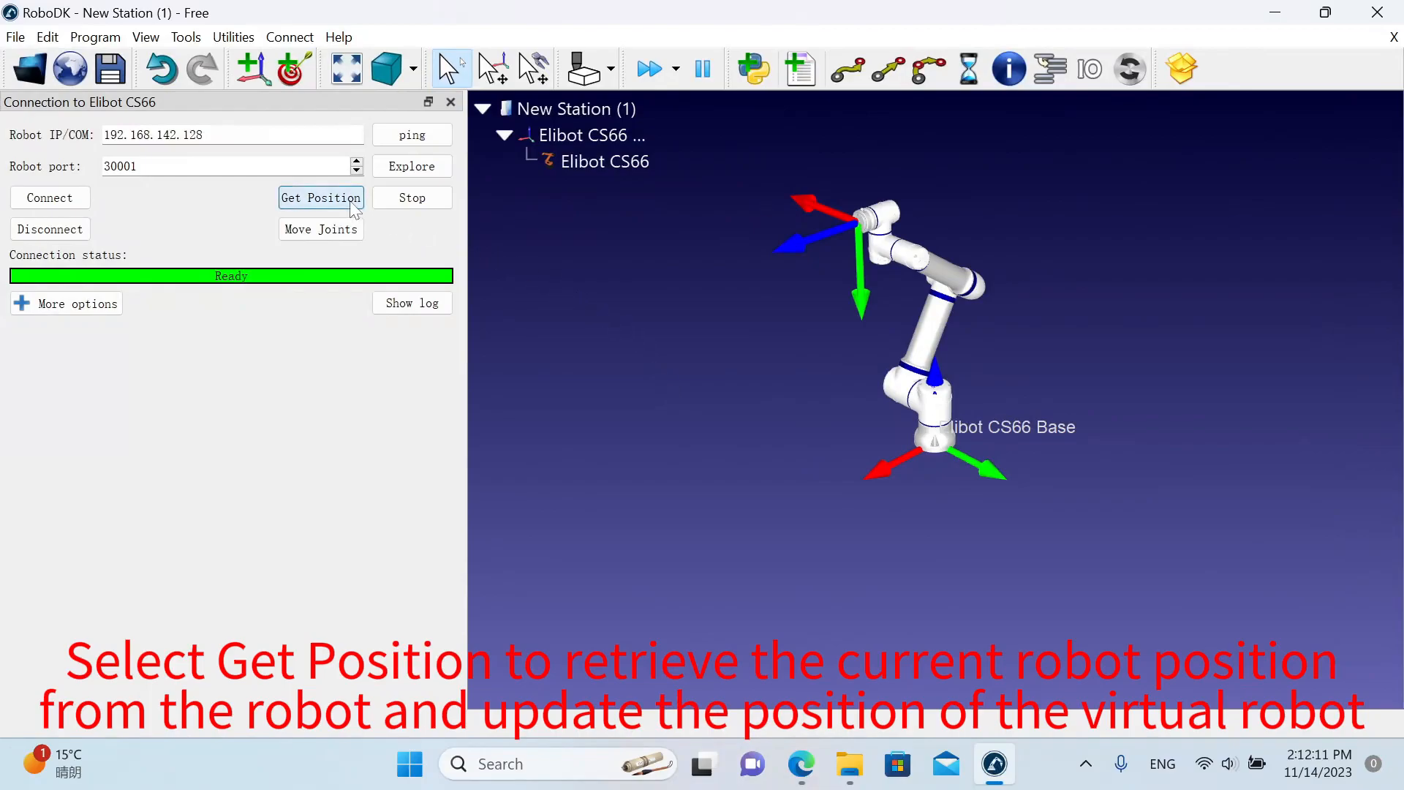
Move the virtual tool farther down and away from the base, send the joints to the simulator again, and compare its pose before returning to RoboDK.
key(alt)
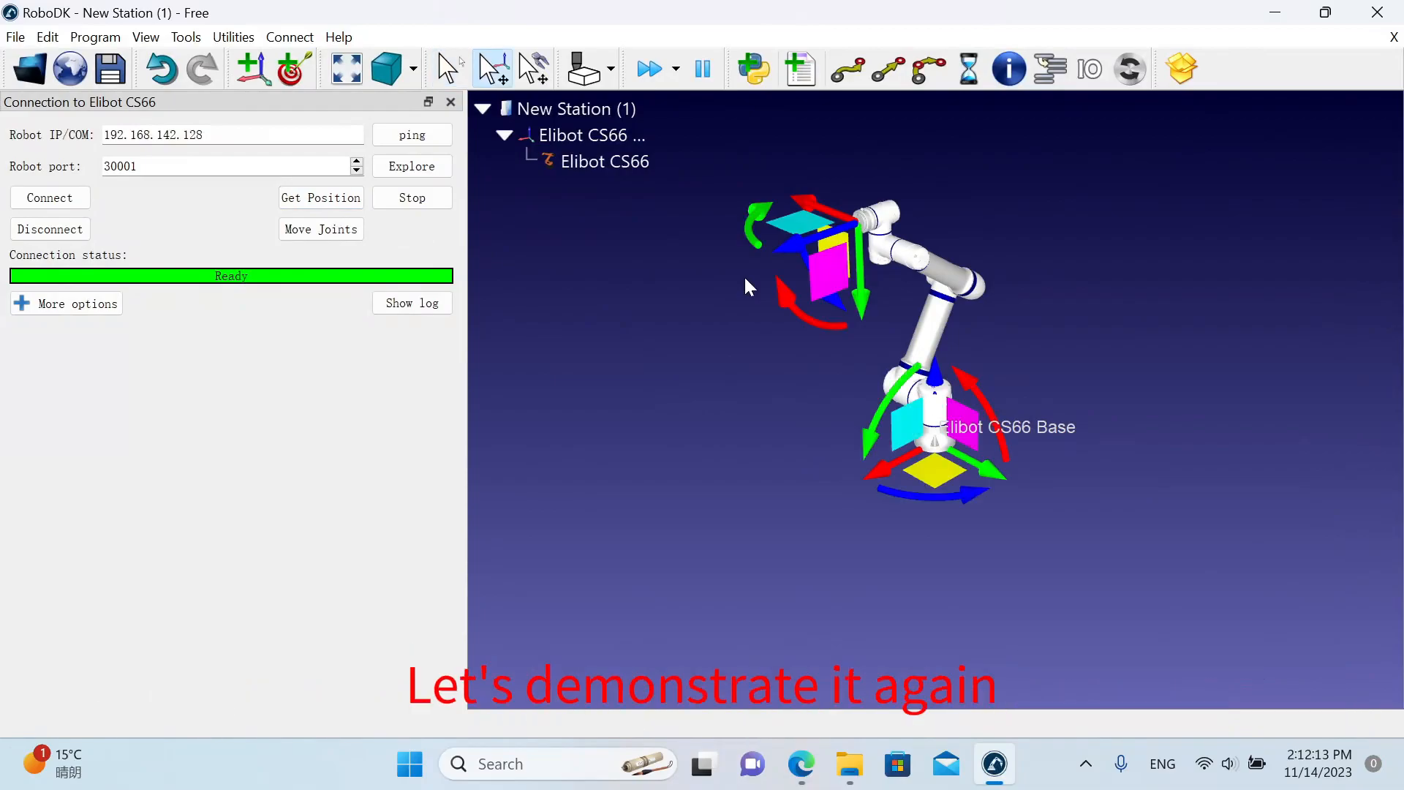
alt+drag(822, 269, 688, 414)
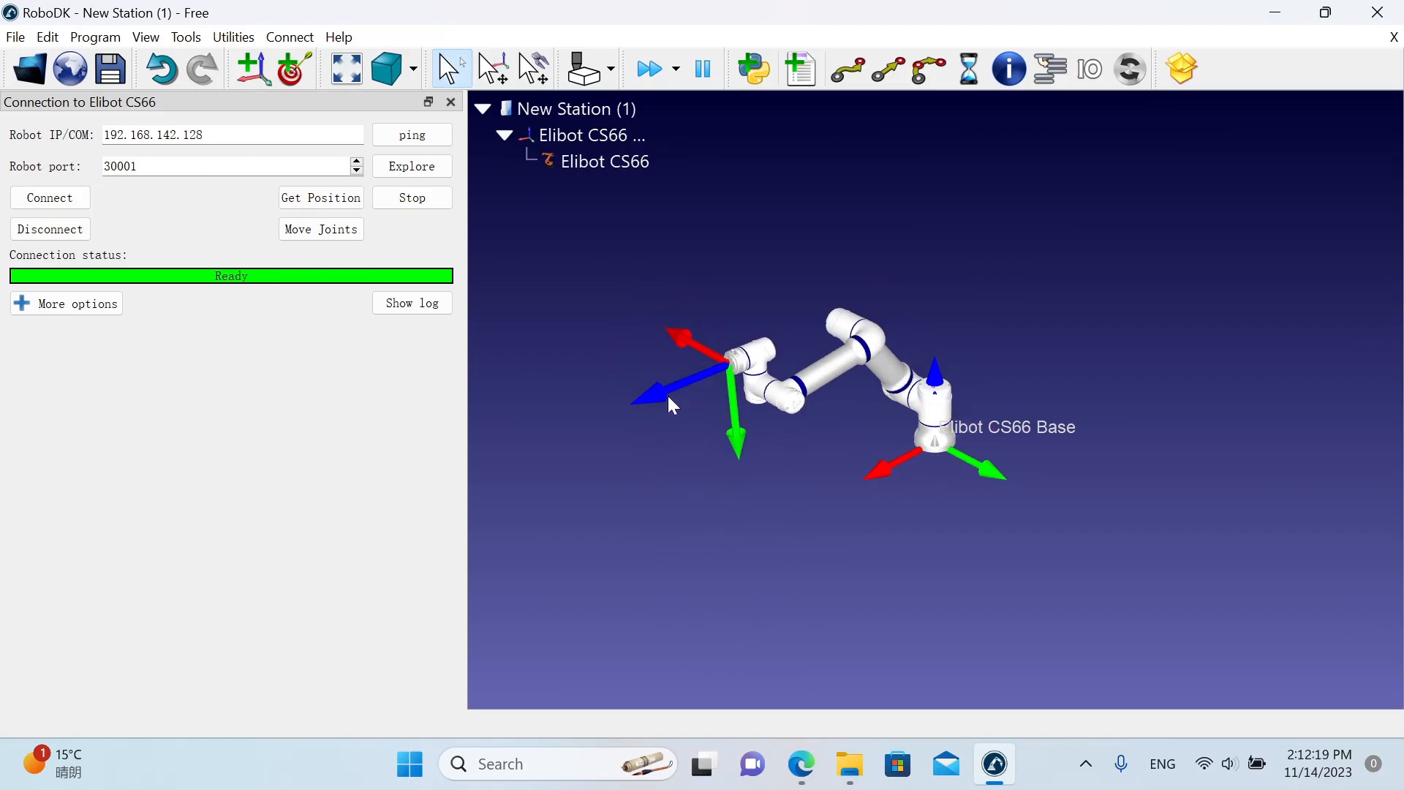
click(349, 234)
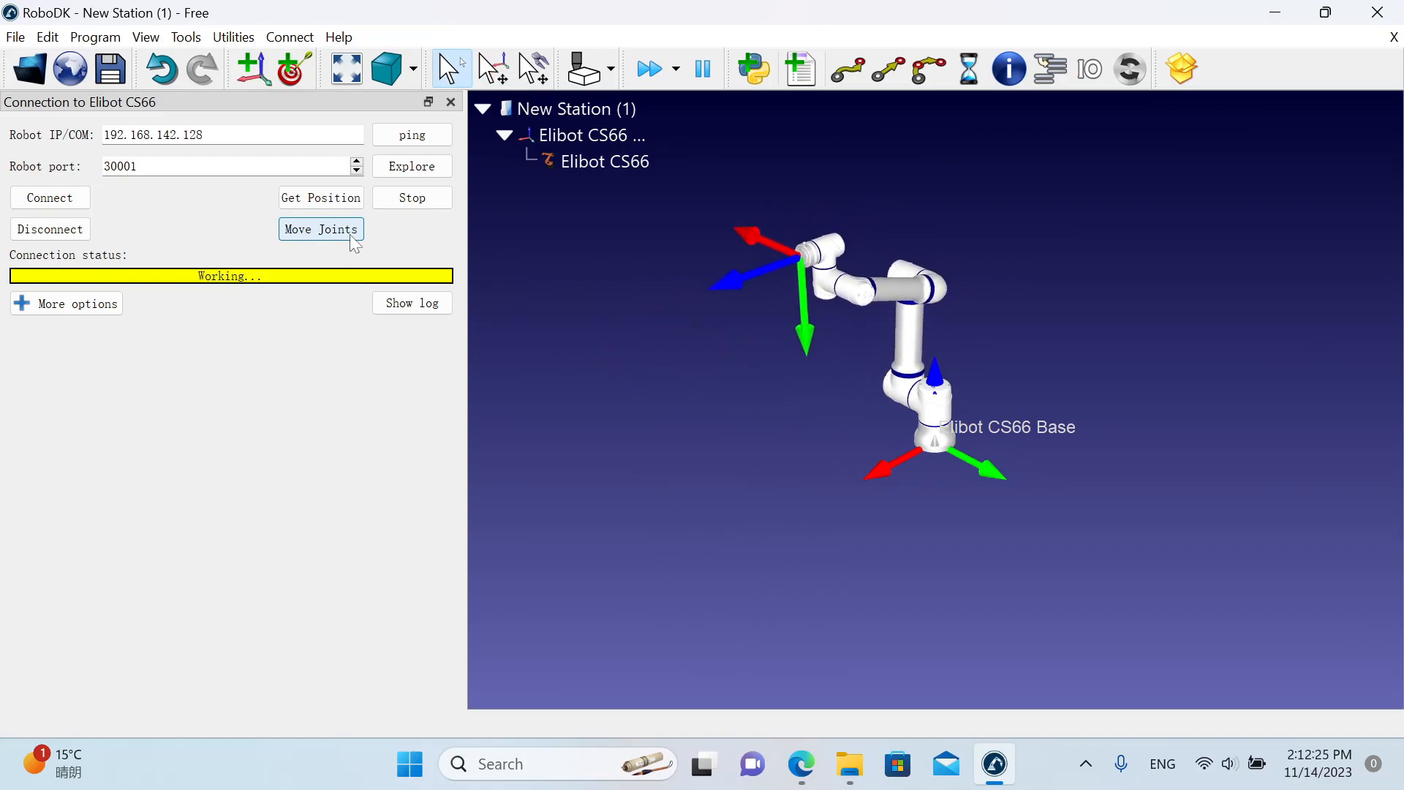
key(ctrl+super+Right)
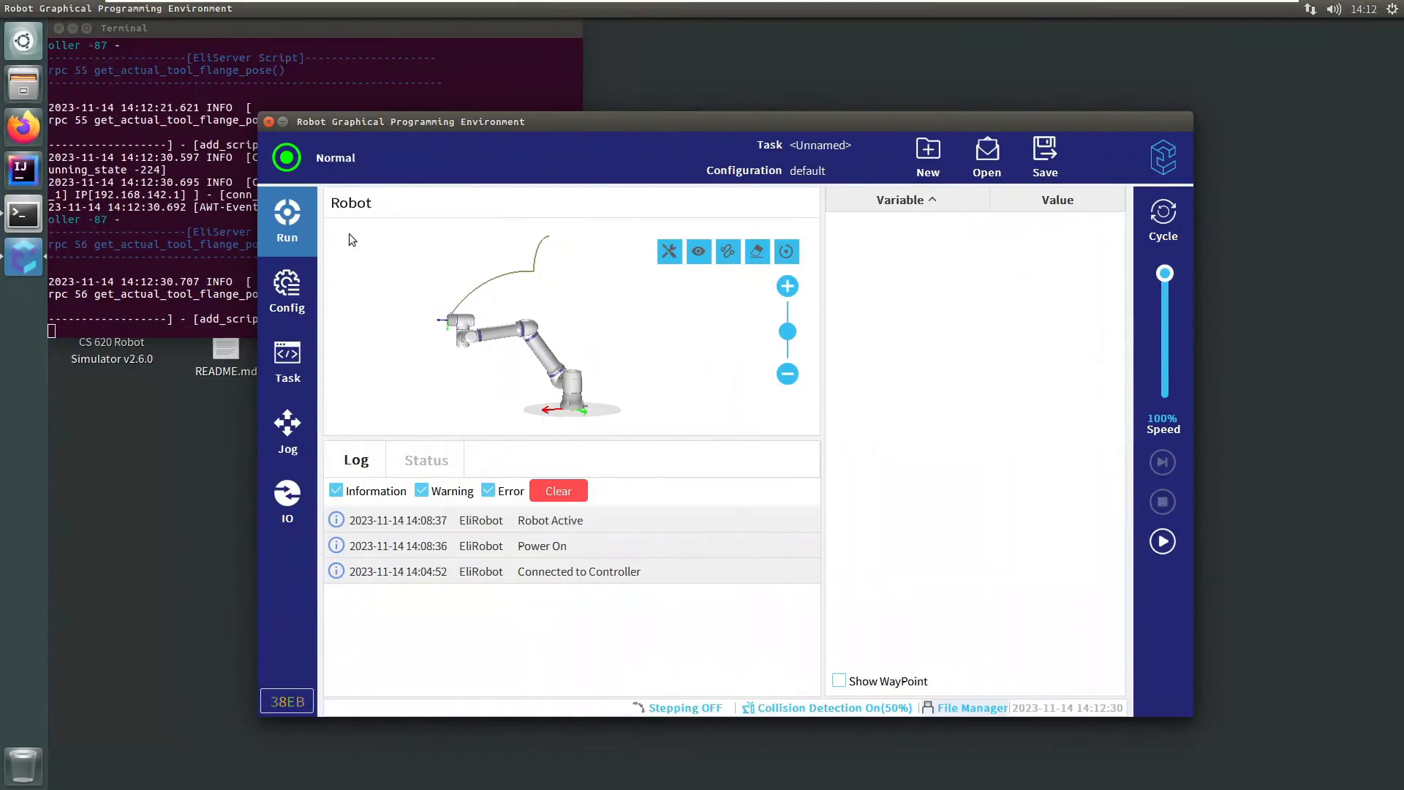
key(ctrl+super+Left)
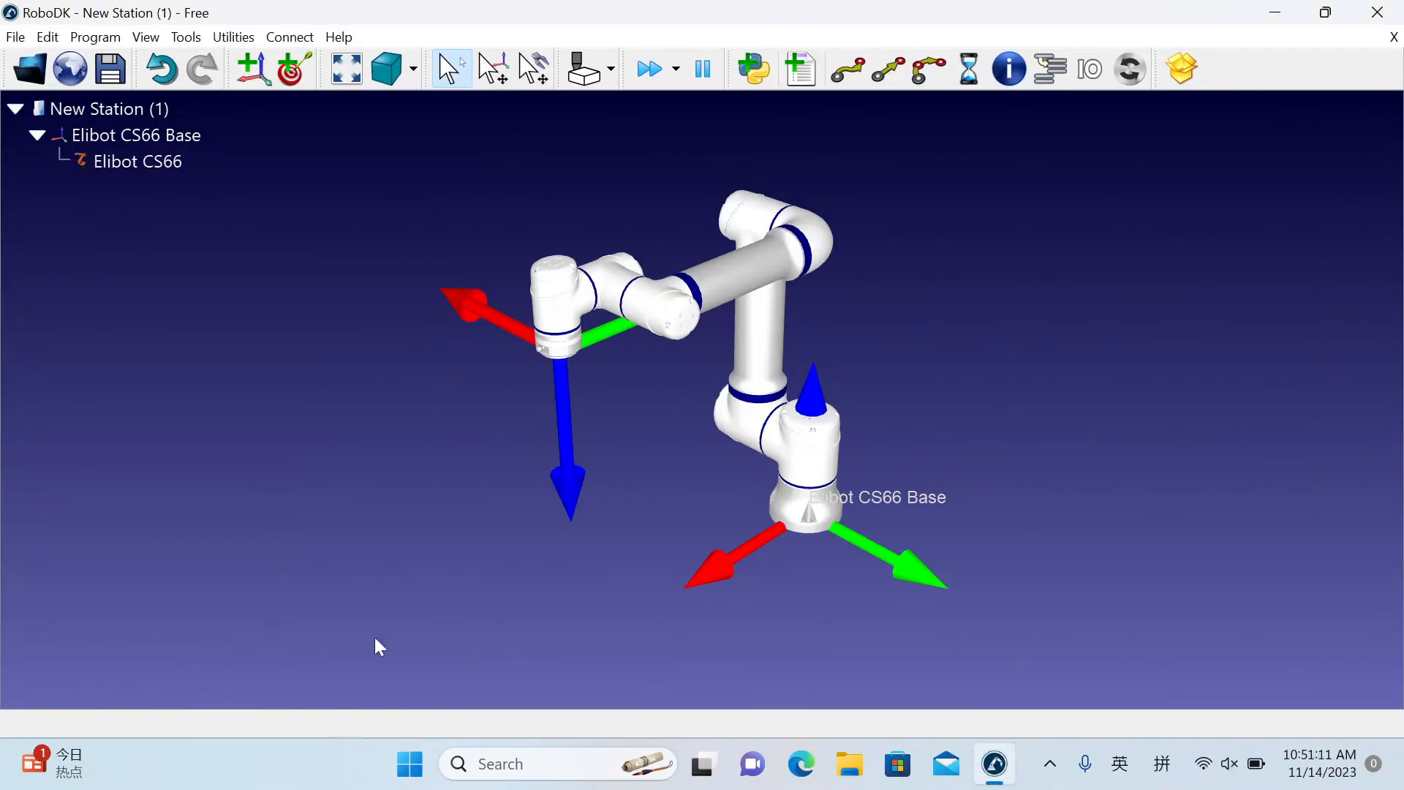
Open the Elibot CS66 connection settings and set the robot IP to 192.168.11.200 and the port to 30001.
click(290, 37)
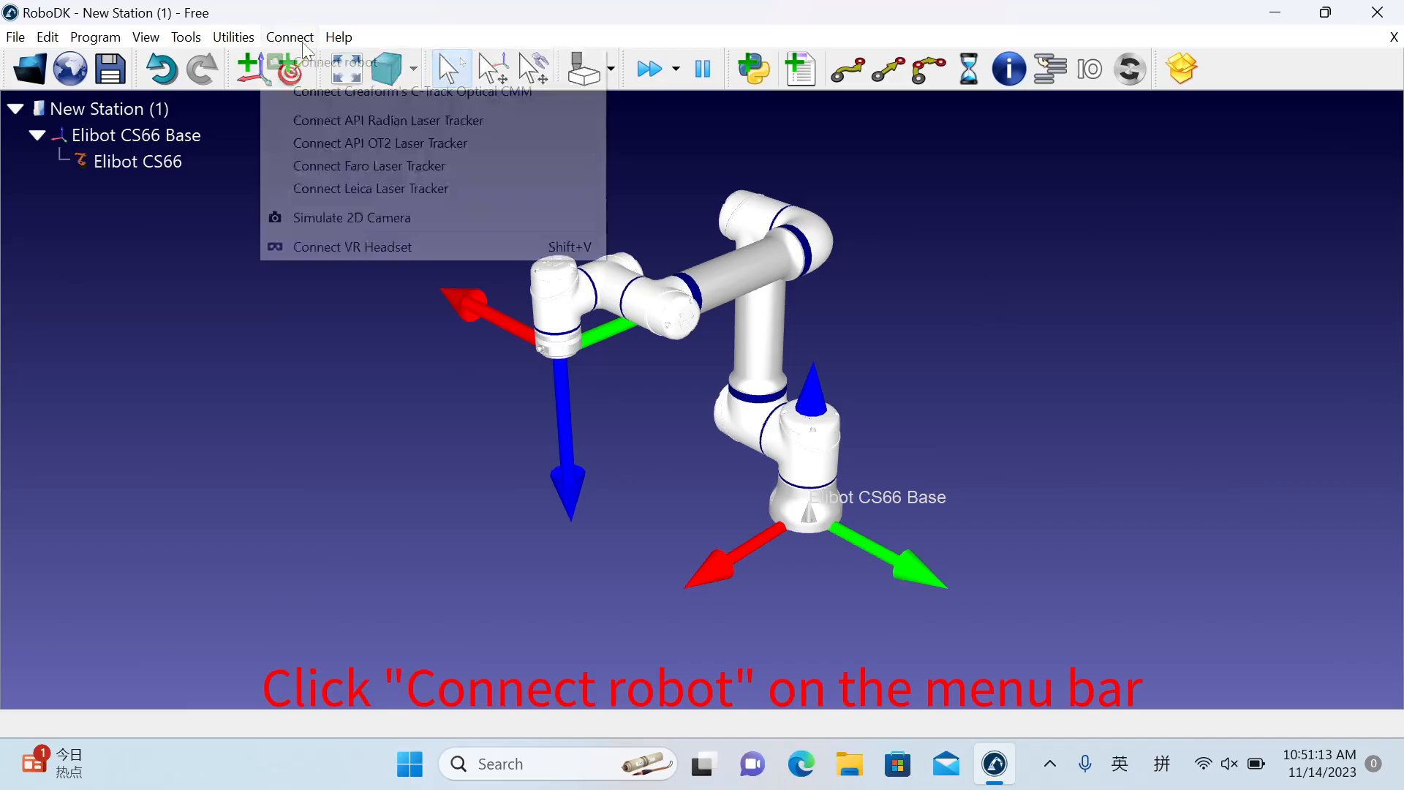
click(310, 55)
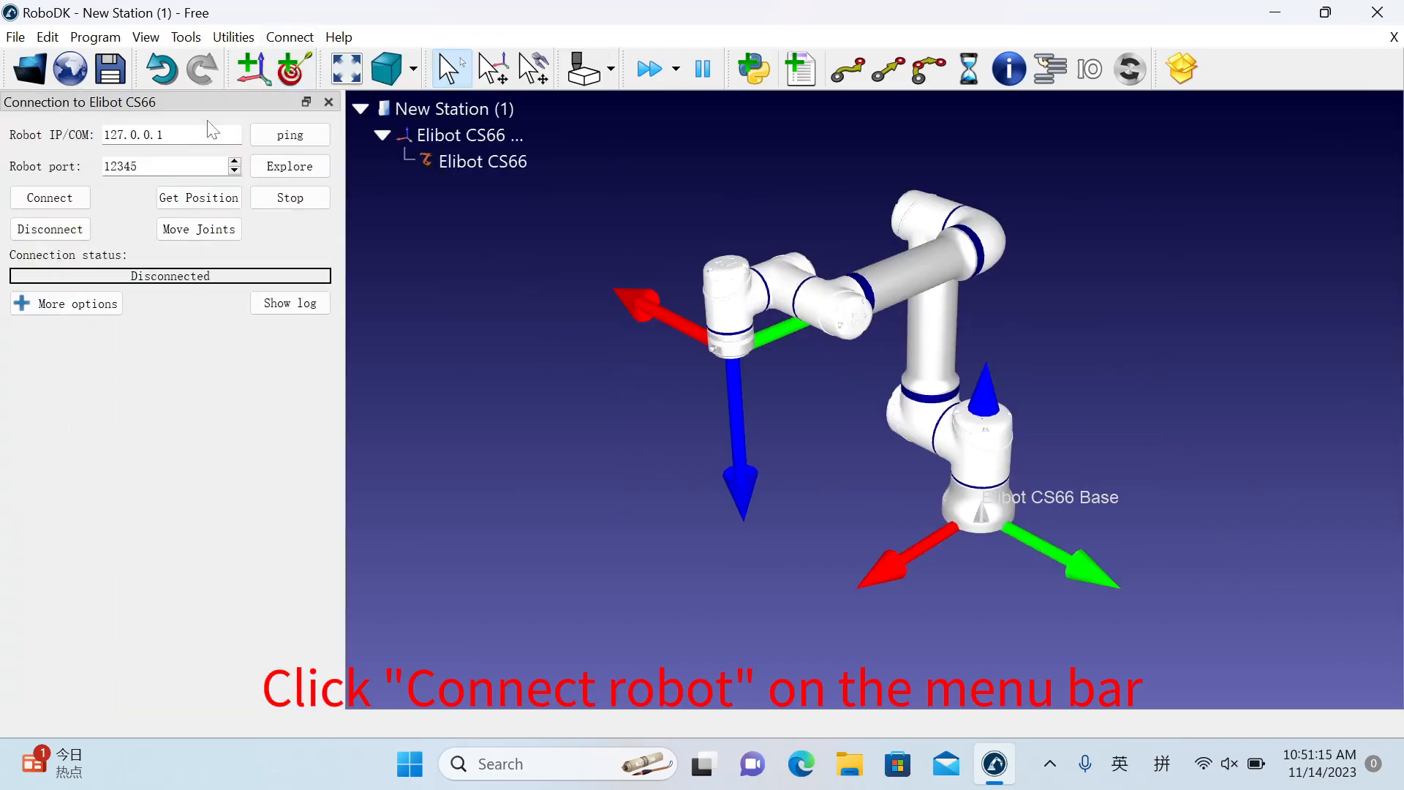
drag(167, 134, 89, 140)
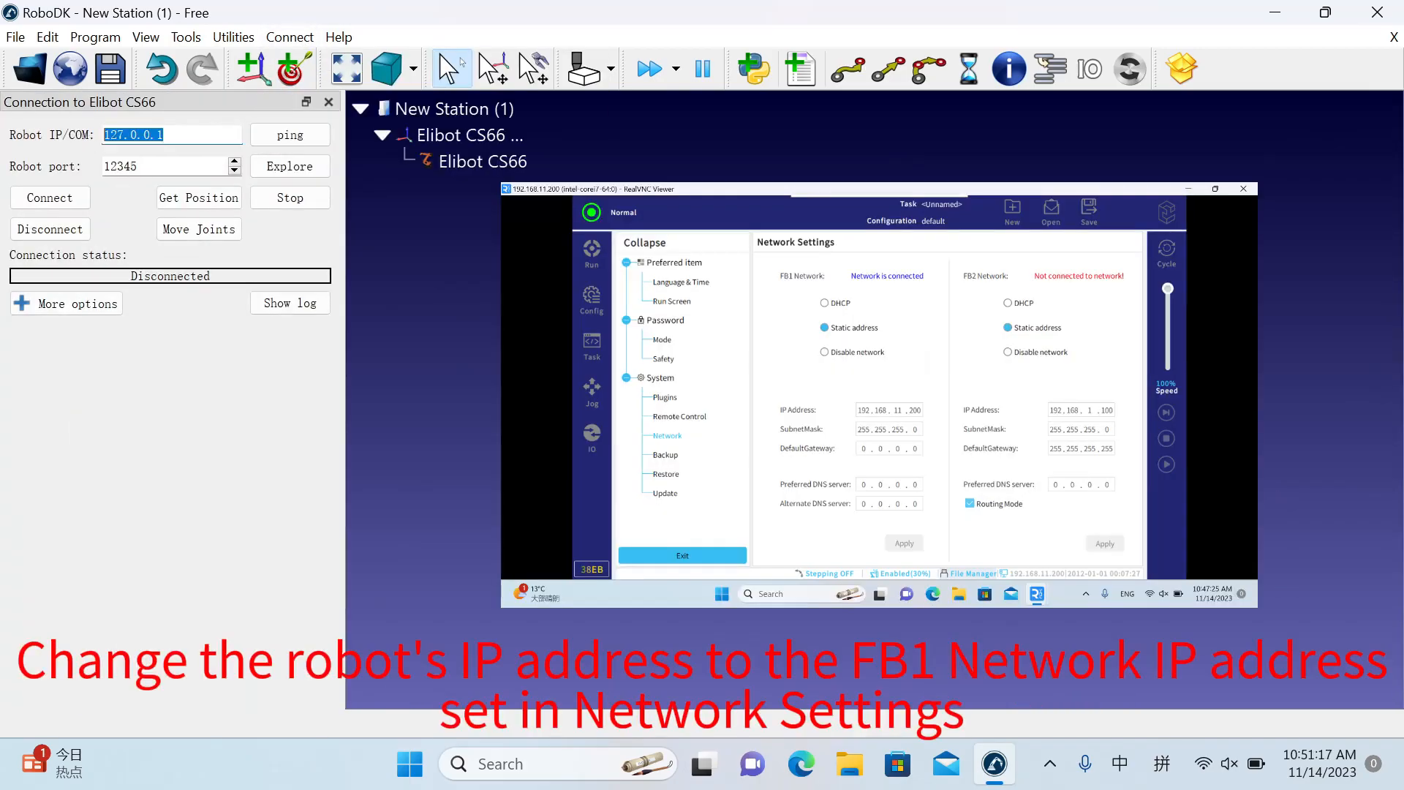
text(192)
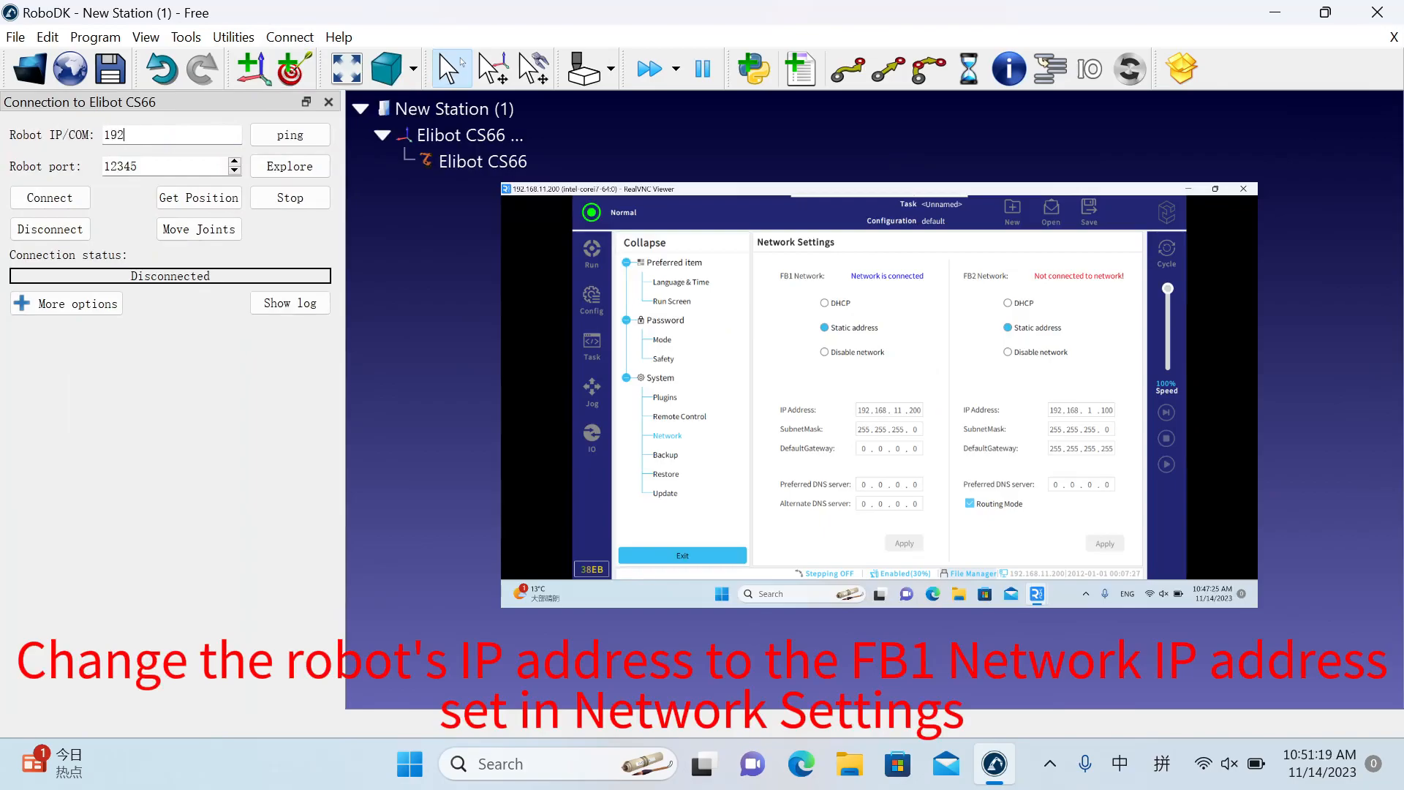
text(.168.11.2)
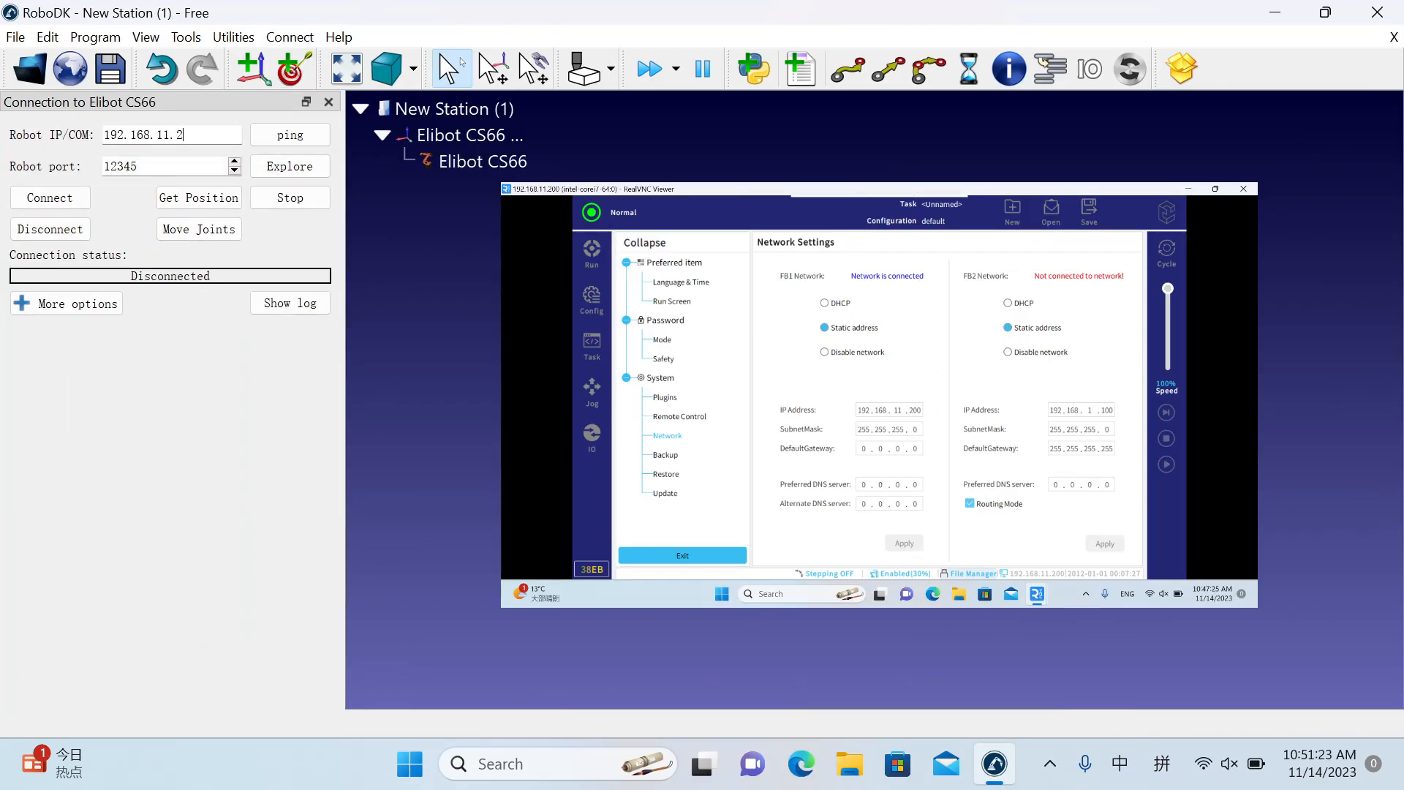
text(00)
double_click(165, 166)
text(30001)
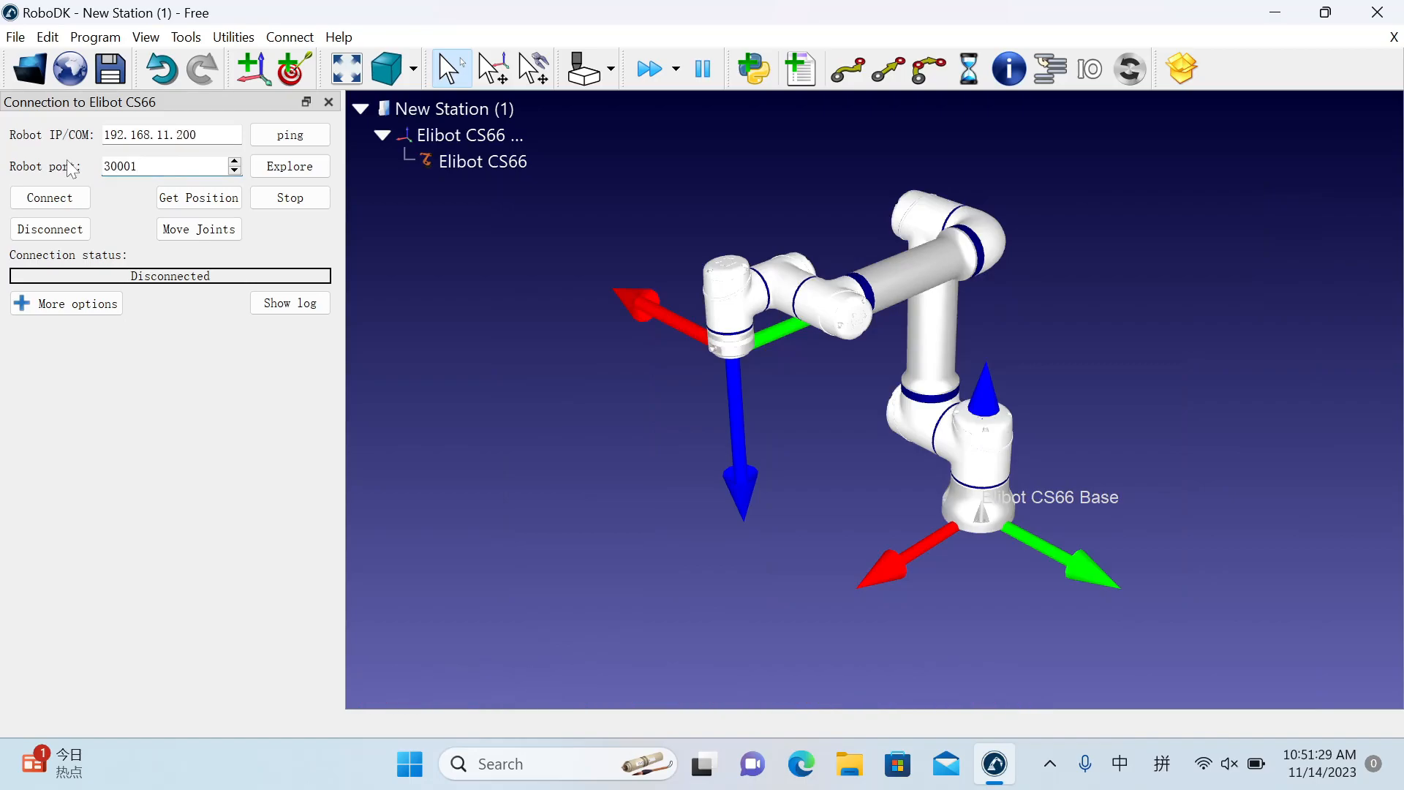
Ping the robot's IP address, dismiss the result, and try to connect to the robot.
click(253, 141)
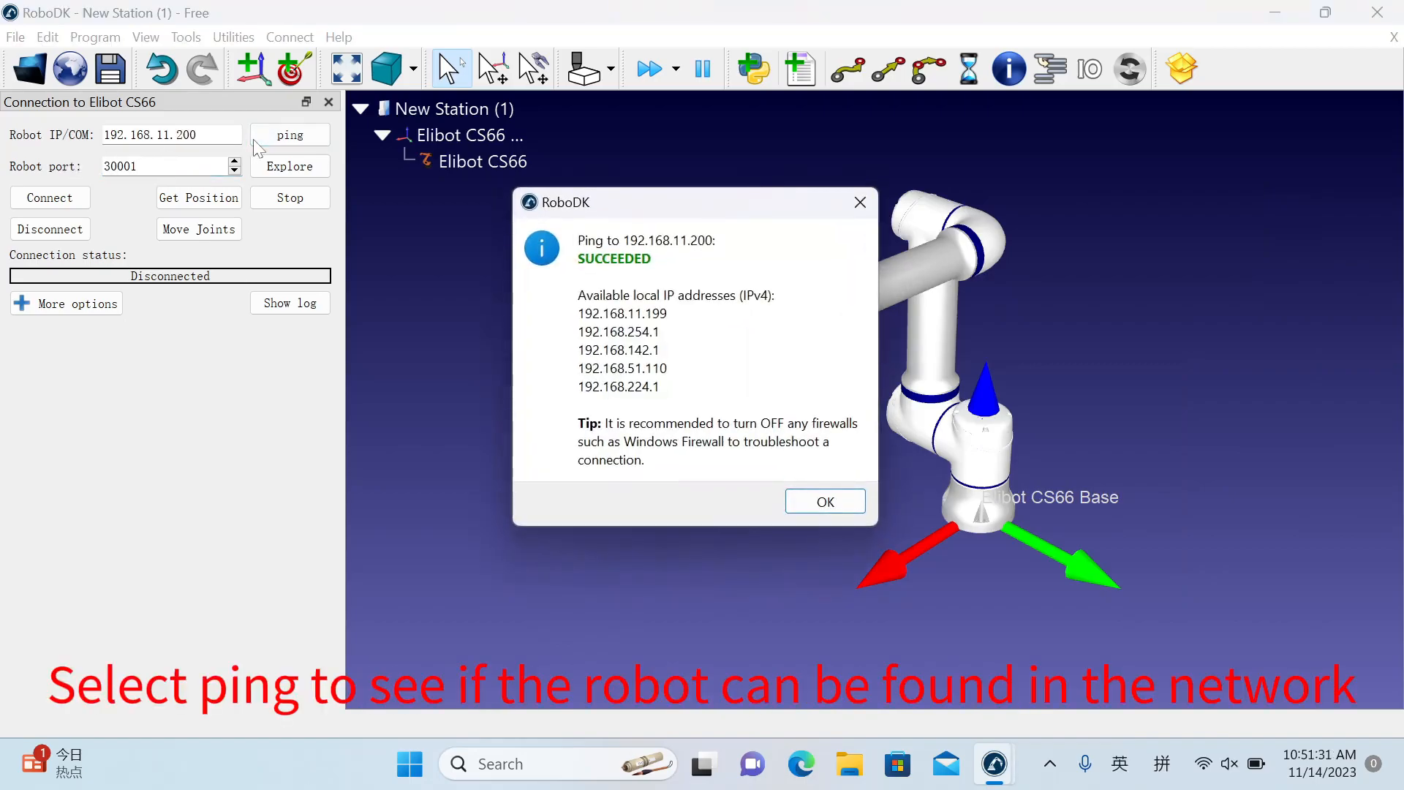
click(800, 503)
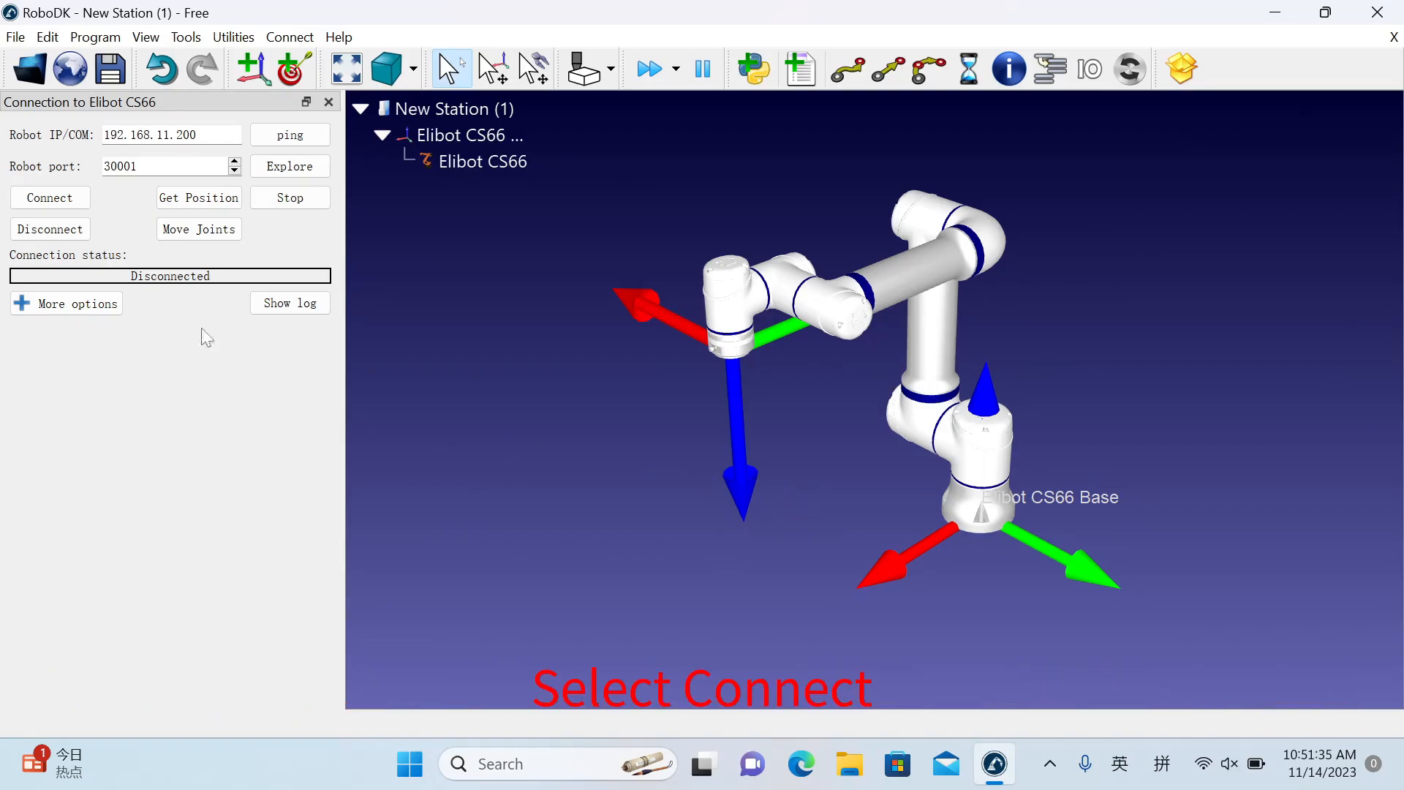
click(53, 199)
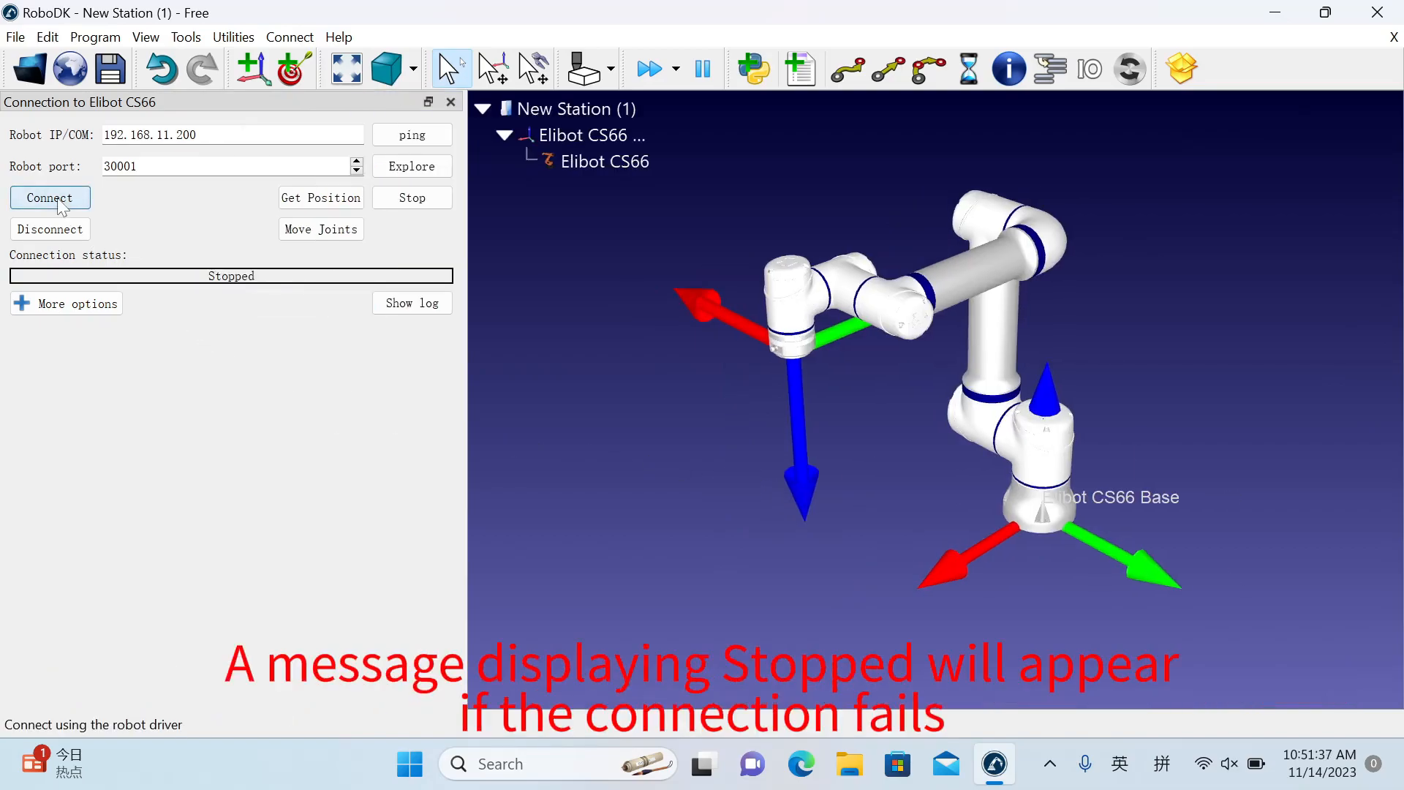
Repeat the ping to the robot, dismiss its result, and retry the connection.
click(412, 135)
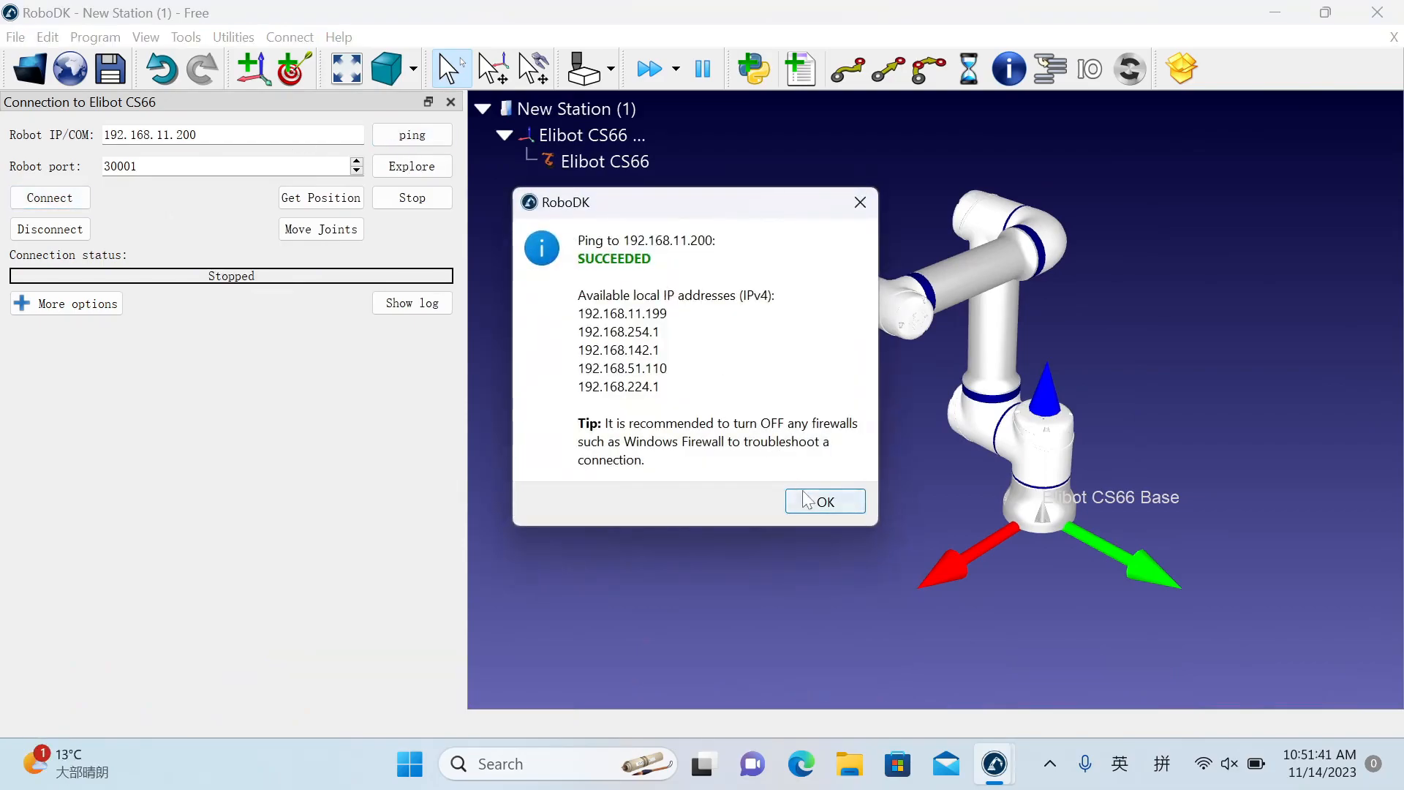
click(794, 502)
click(79, 199)
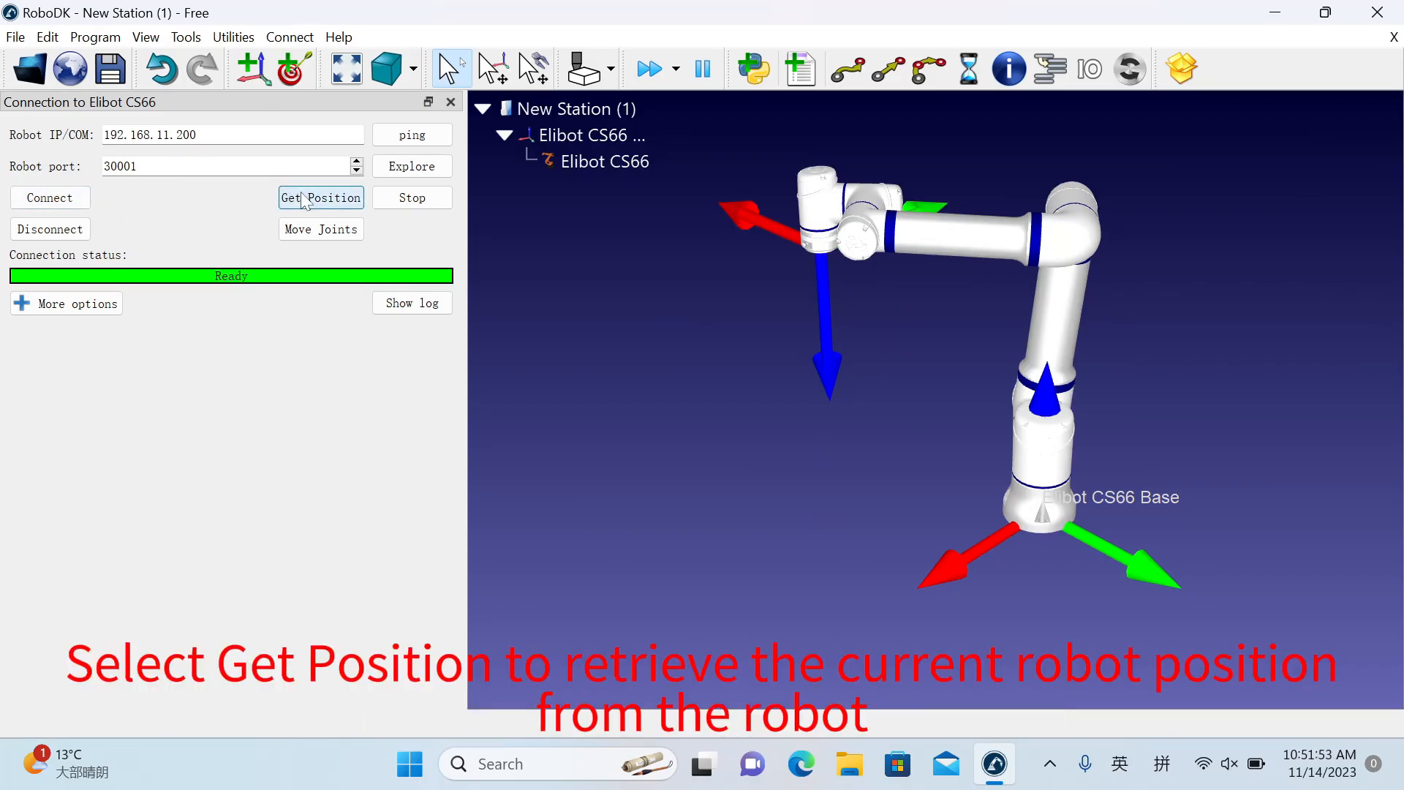
Enable moving reference frames, raise the virtual robot's tool, and move the real robot to the matching joint positions.
click(492, 73)
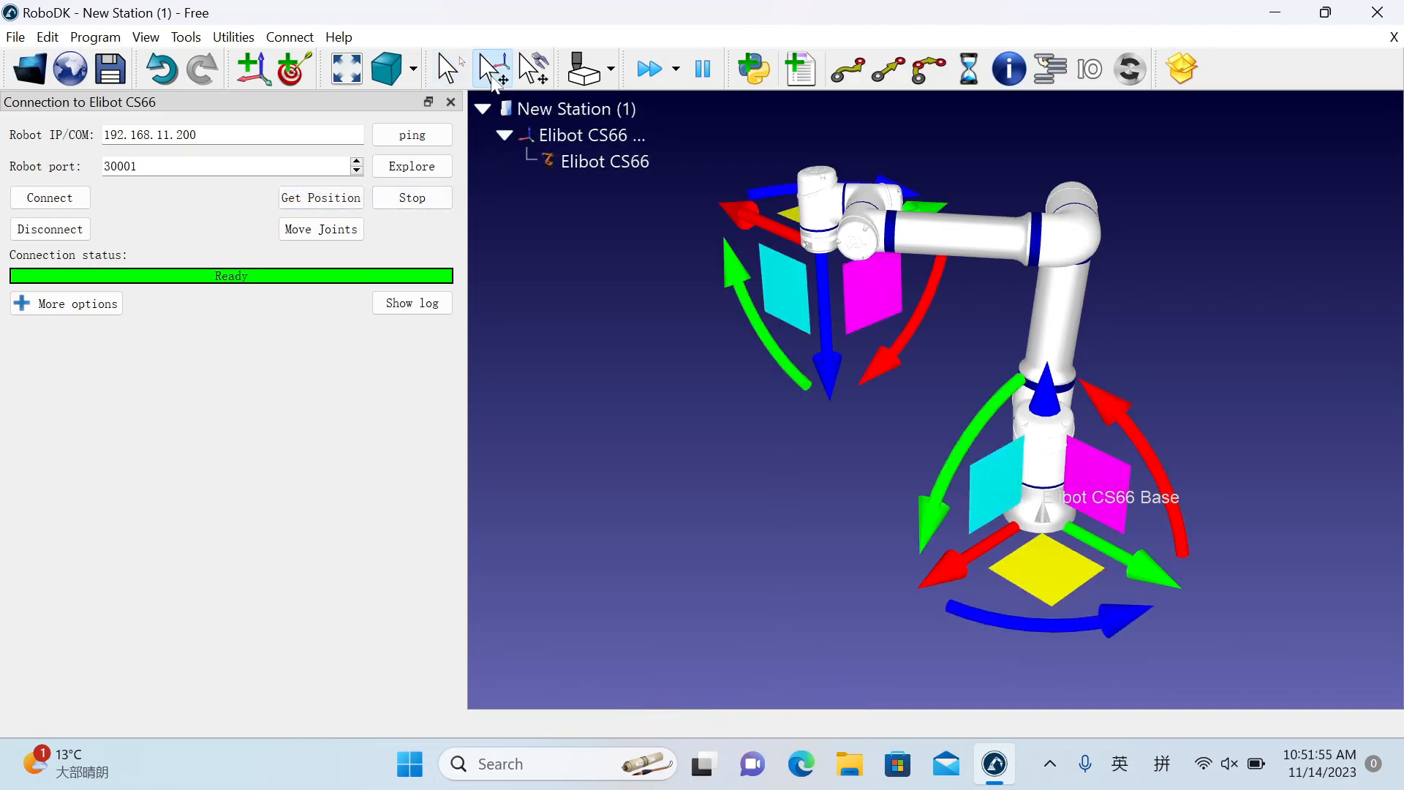
drag(777, 285, 782, 226)
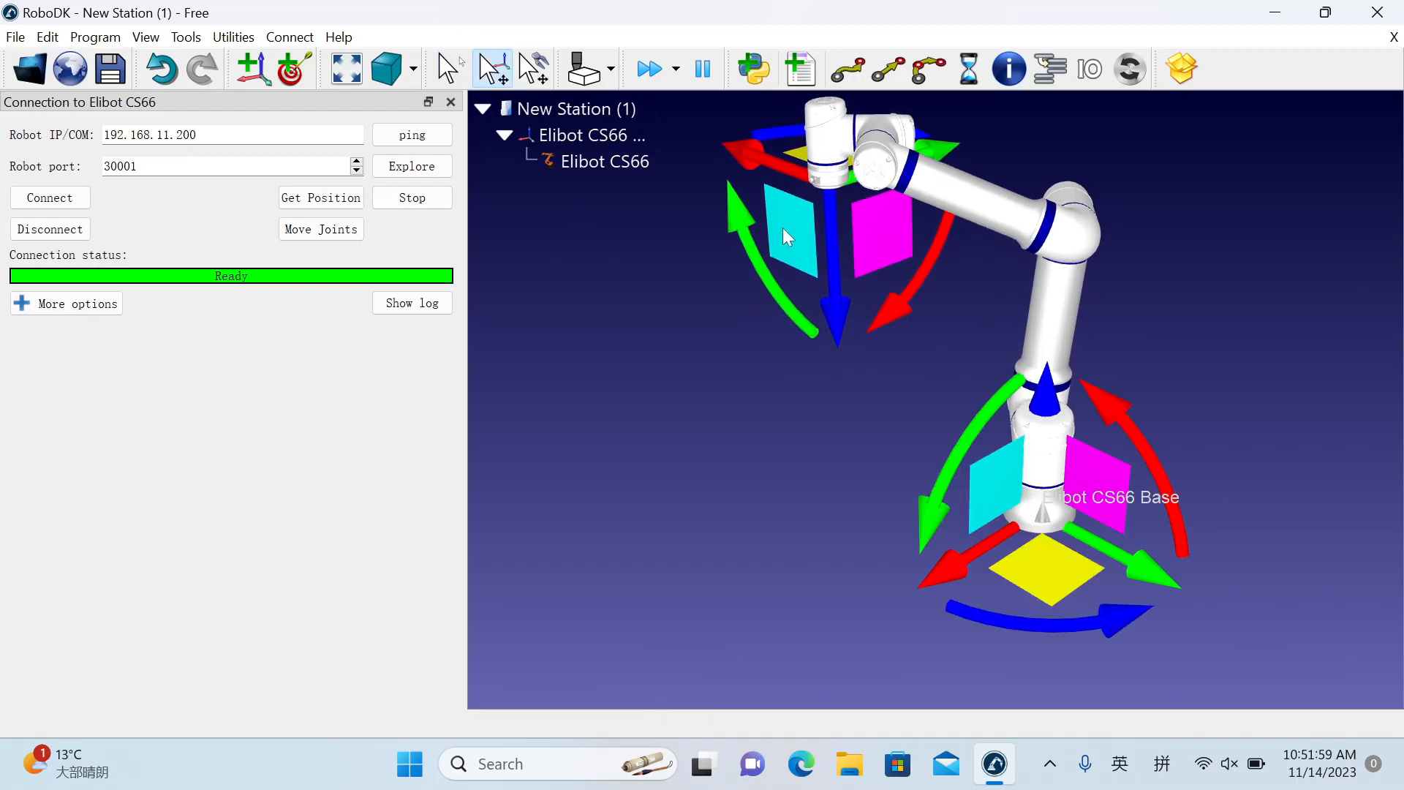
drag(769, 459, 1029, 406)
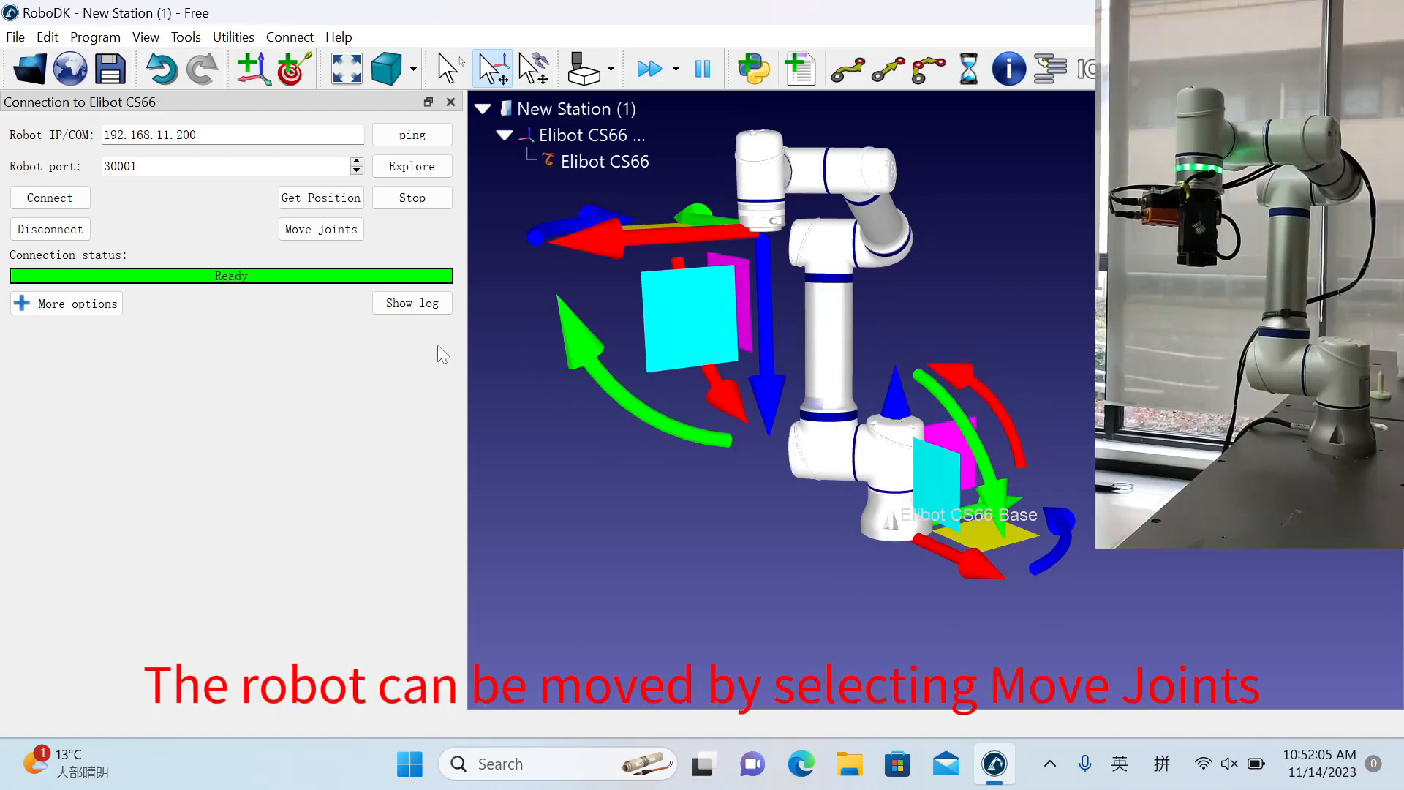
click(330, 233)
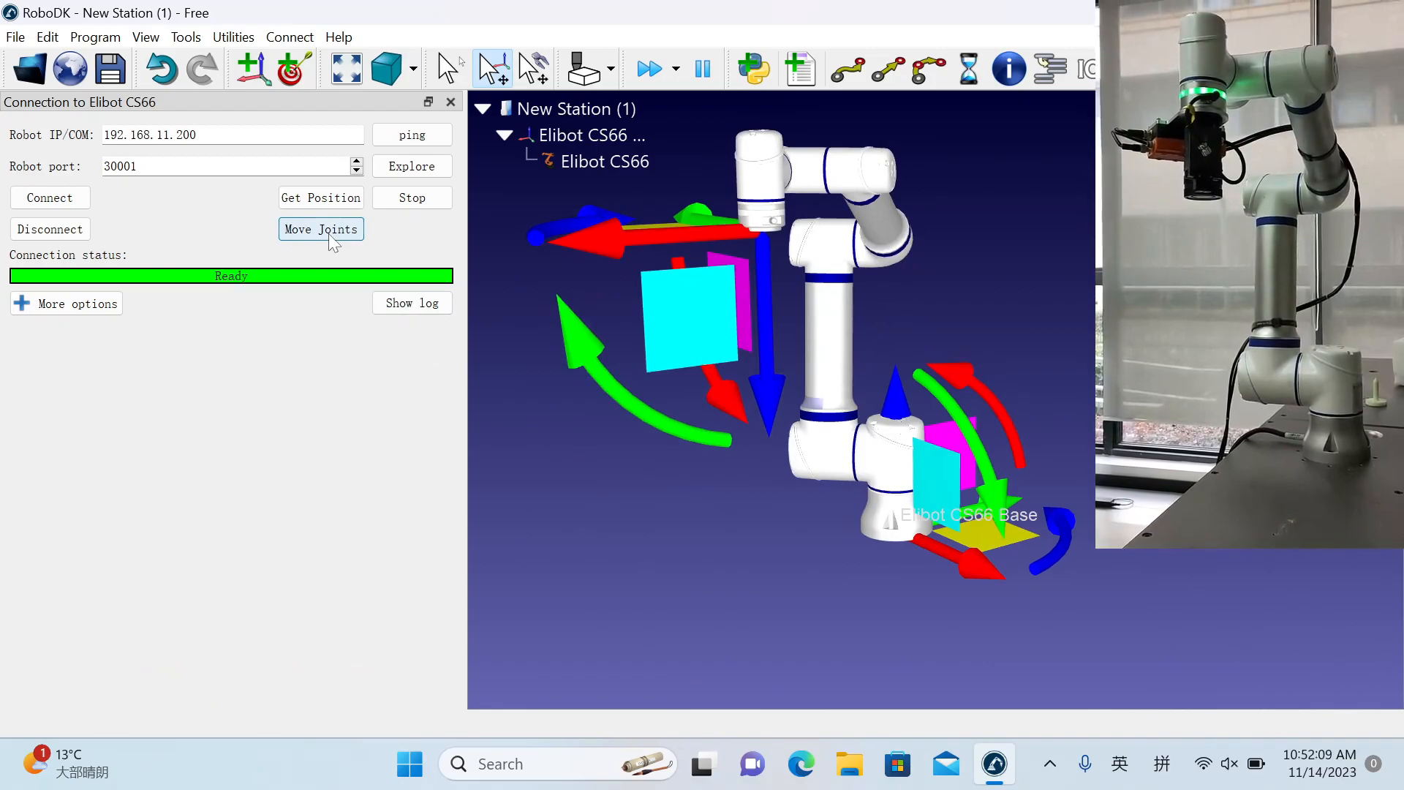
Shift the virtual tool across to the other side of the base, then lower it, moving the real robot's joints to match after each change.
drag(691, 313, 885, 287)
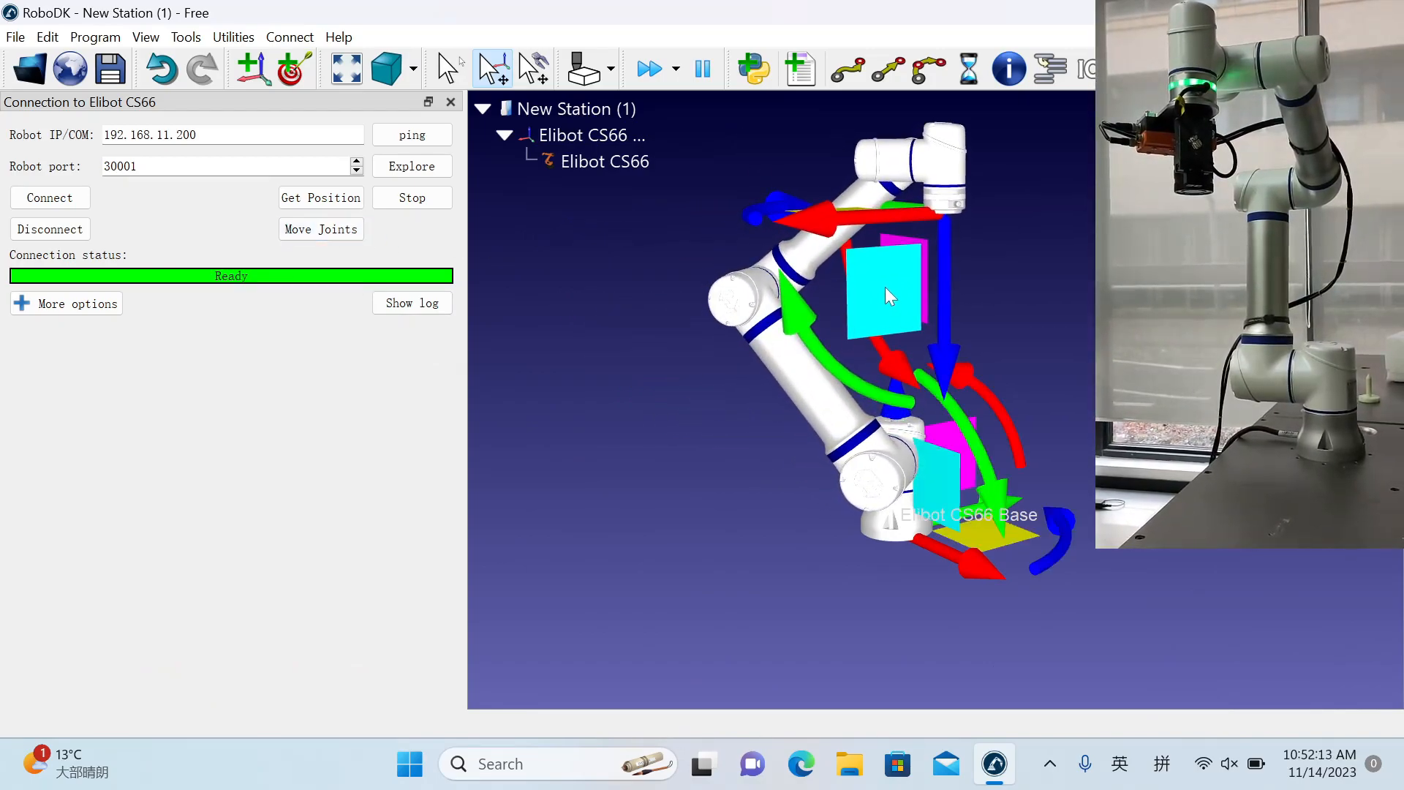
click(353, 236)
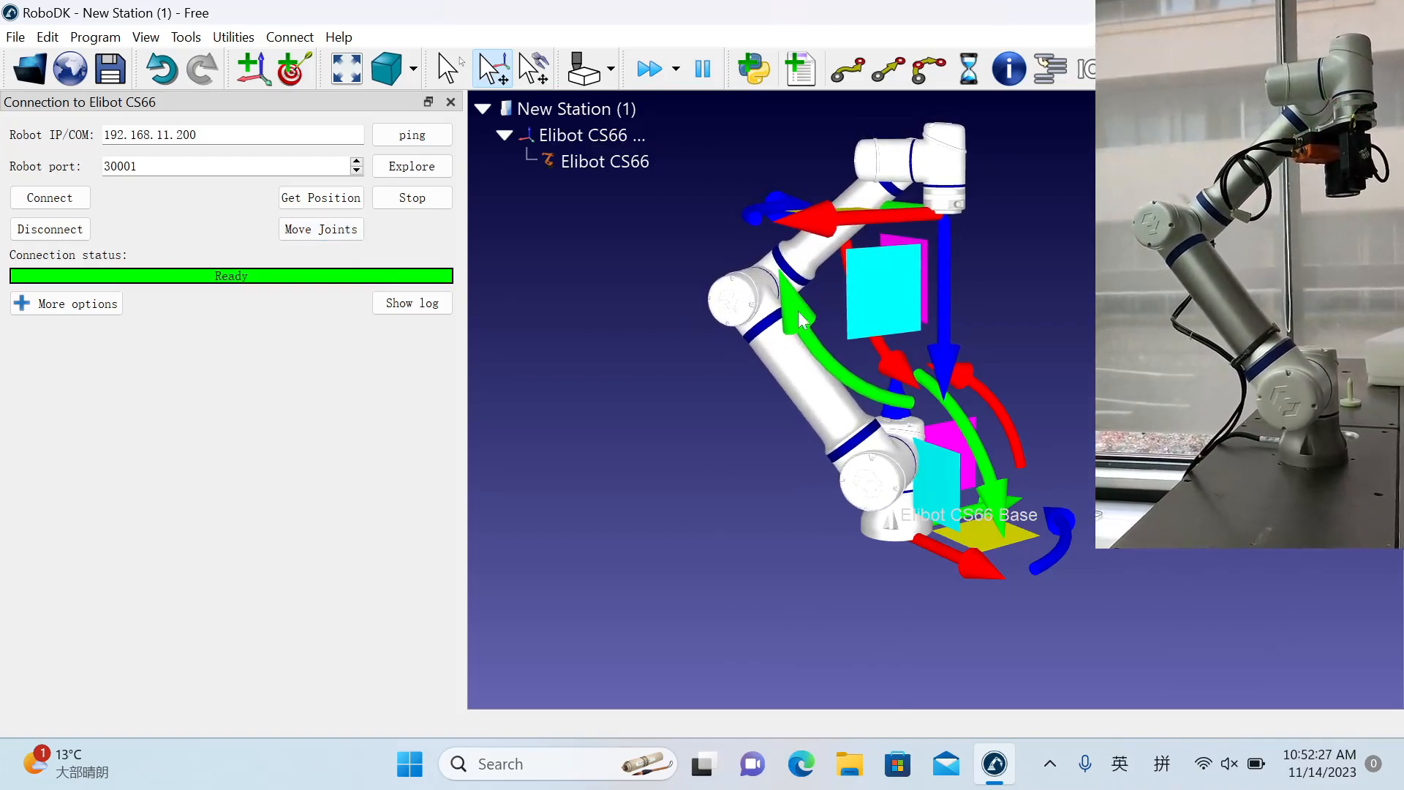
drag(860, 316, 932, 387)
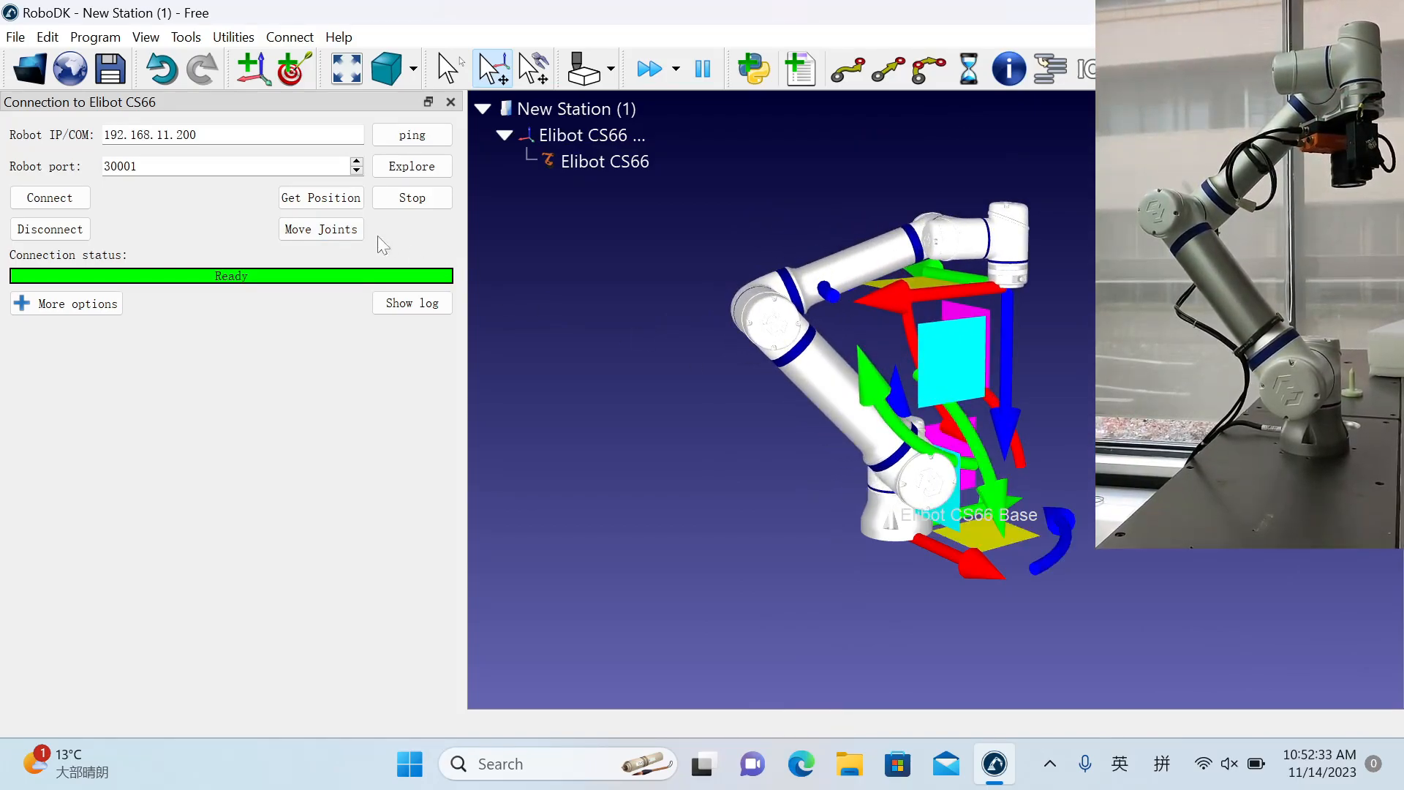
click(354, 232)
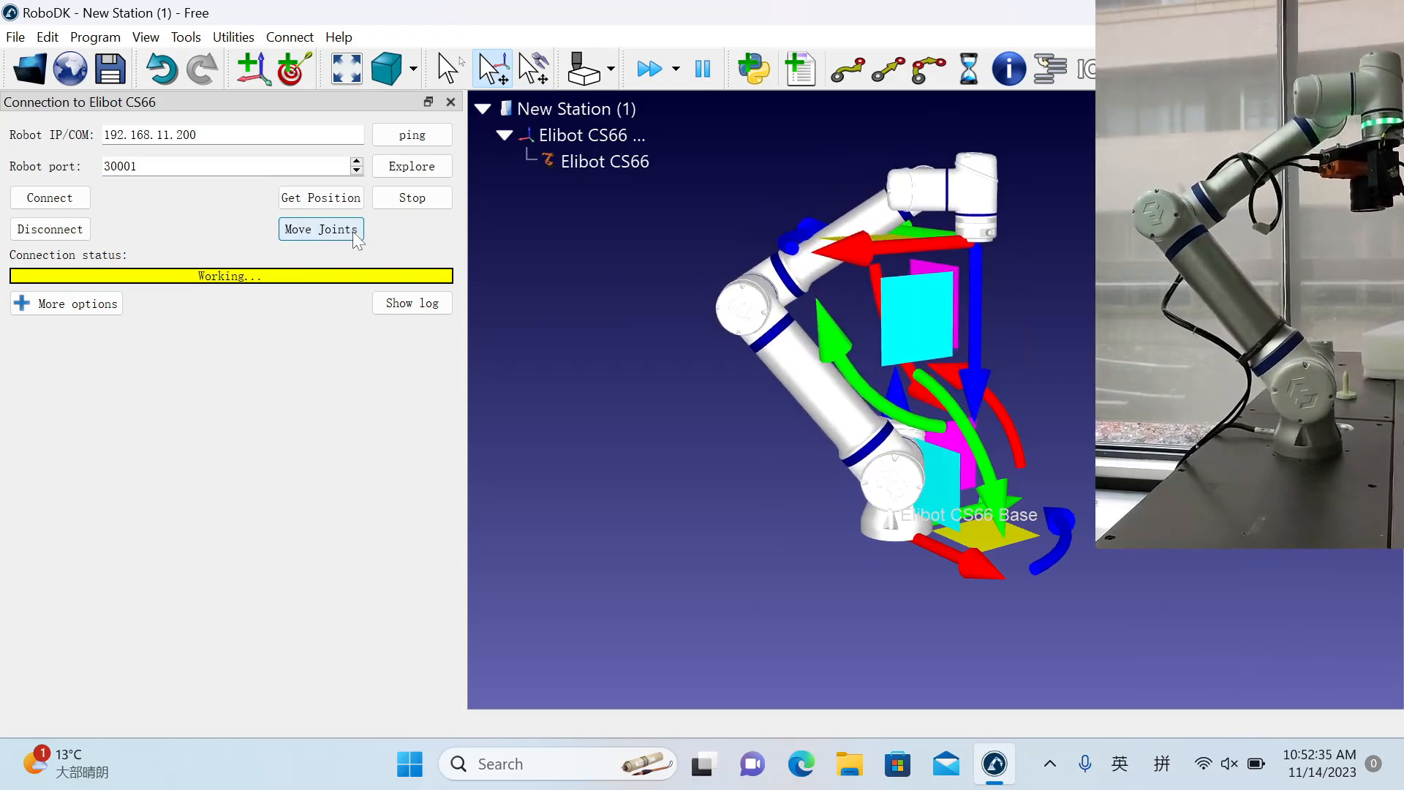